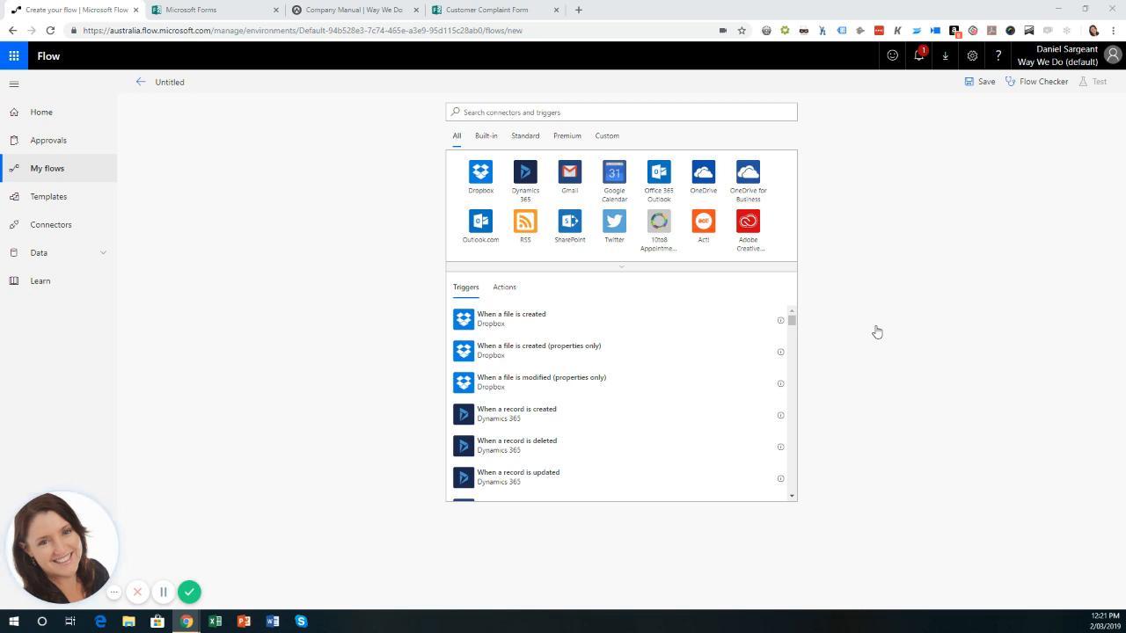
In Forms, scroll through the Customer Complaint Form questions, from incident date to contact phone number.
{"action": "left_click", "coordinate": [197, 11]}
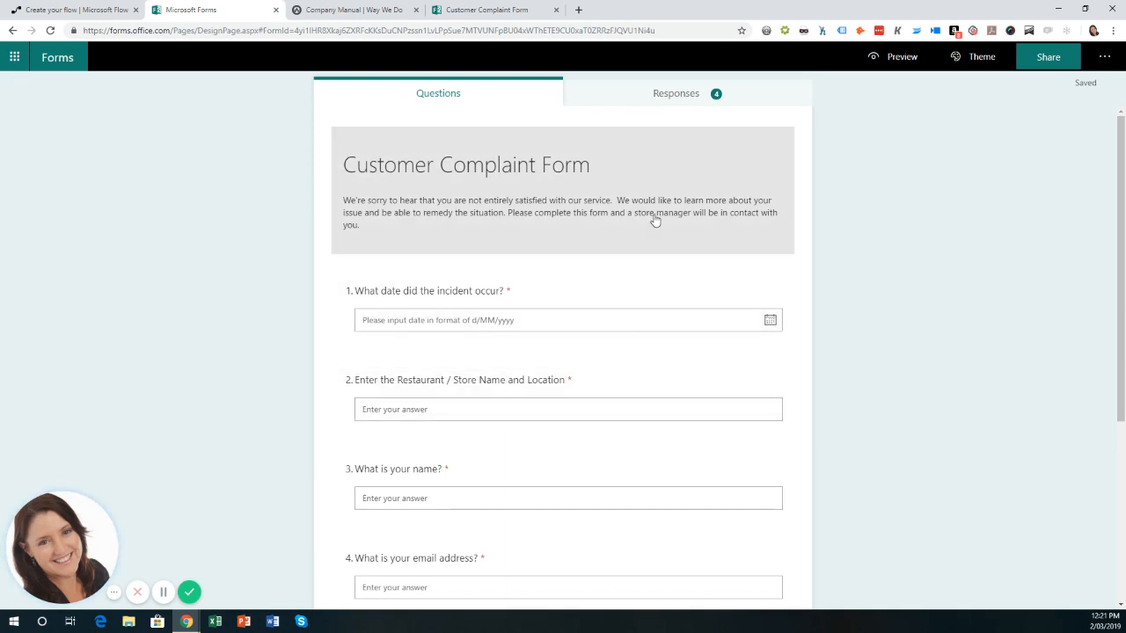
{"action": "scroll", "coordinate": [626, 457], "scroll_direction": "down", "scroll_amount": 1}
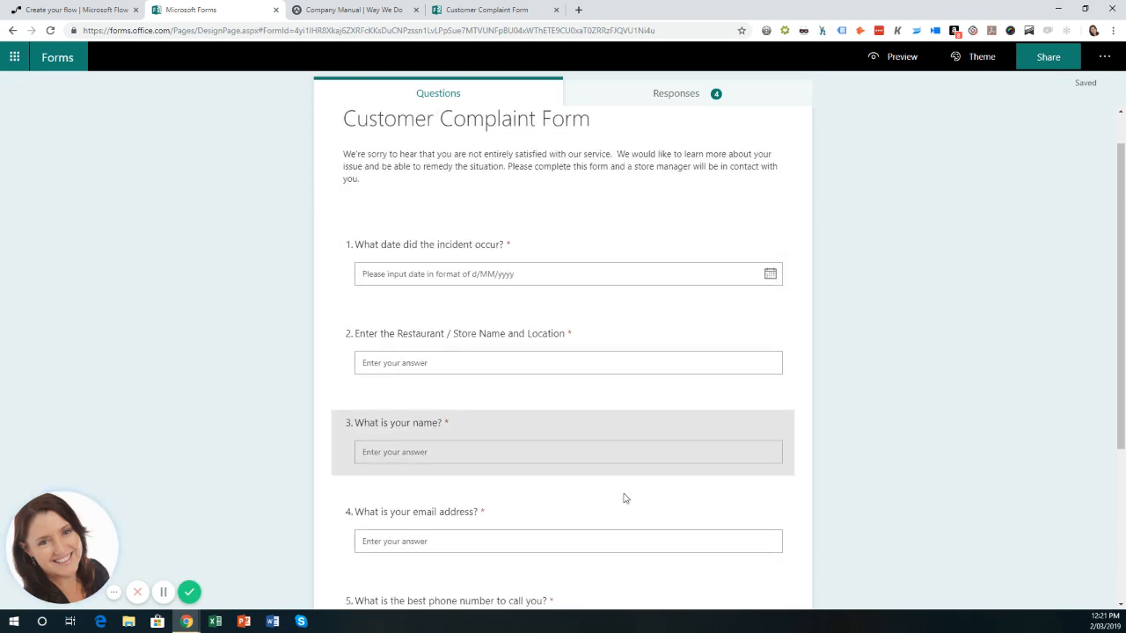
{"action": "scroll", "coordinate": [624, 498], "scroll_direction": "down", "scroll_amount": 3}
{"action": "scroll", "coordinate": [624, 498], "scroll_direction": "up", "scroll_amount": 4}
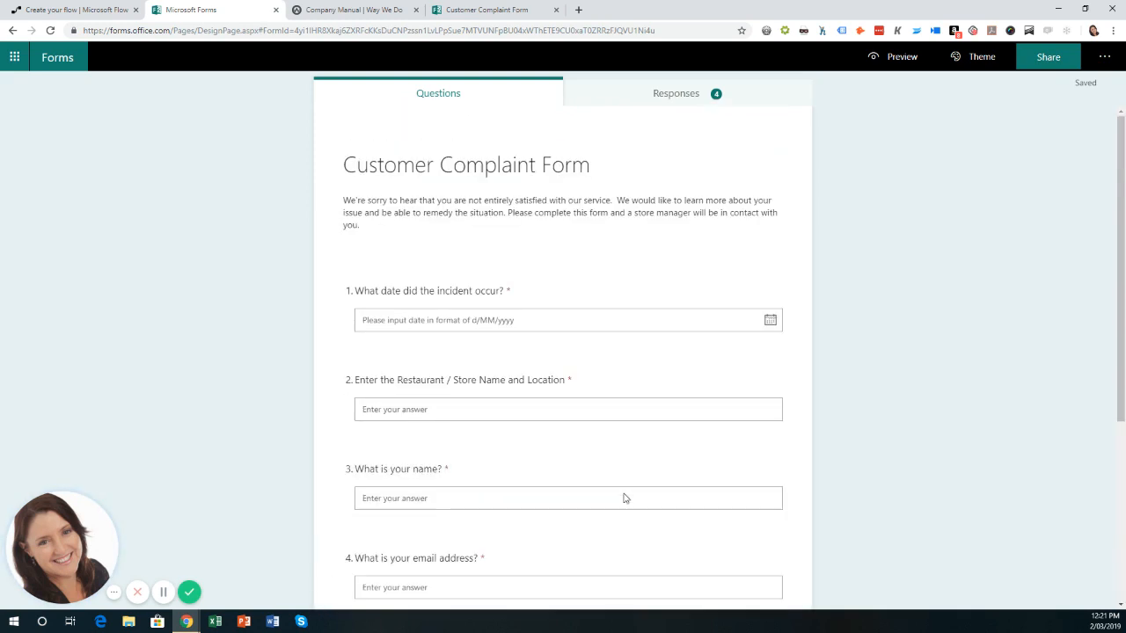
In Way We Do, review the Customer Complaint Process checklist's nine Store Manager steps, from complaint receipt through prevention.
{"action": "left_click", "coordinate": [343, 11]}
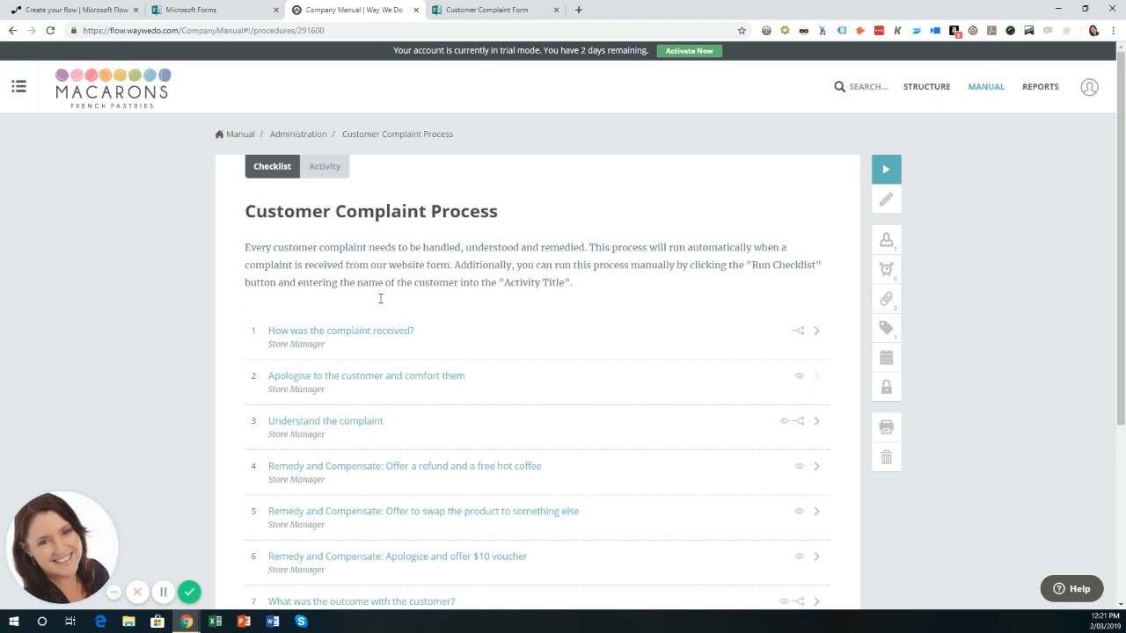
{"action": "scroll", "coordinate": [303, 352], "scroll_direction": "down", "scroll_amount": 1}
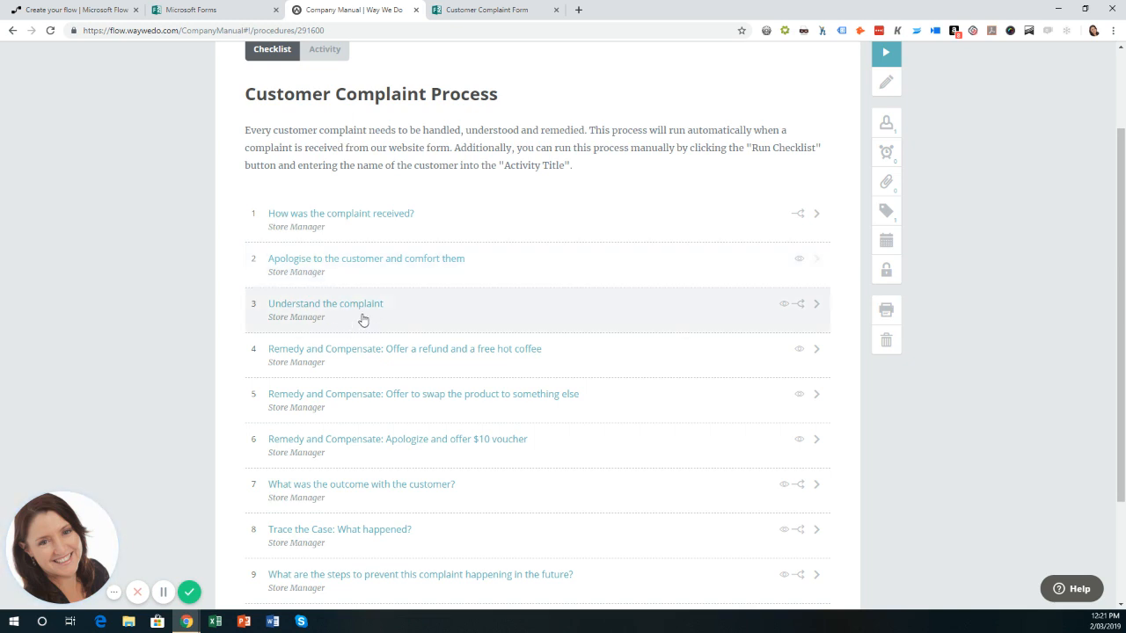
{"action": "scroll", "coordinate": [363, 319], "scroll_direction": "down", "scroll_amount": 2}
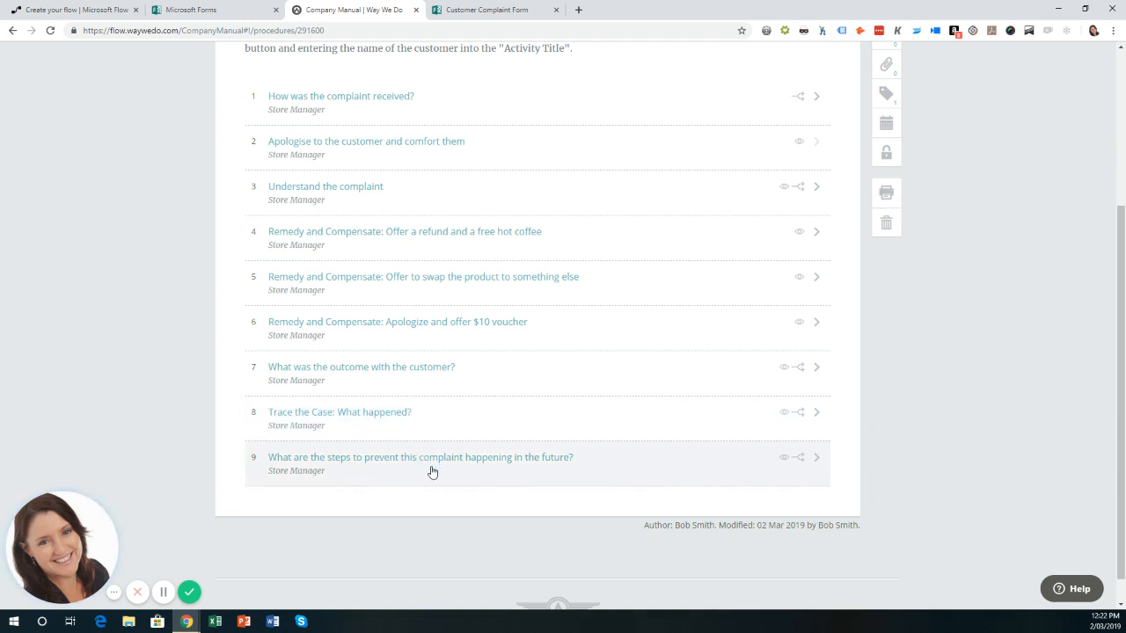
{"action": "scroll", "coordinate": [431, 472], "scroll_direction": "up", "scroll_amount": 3}
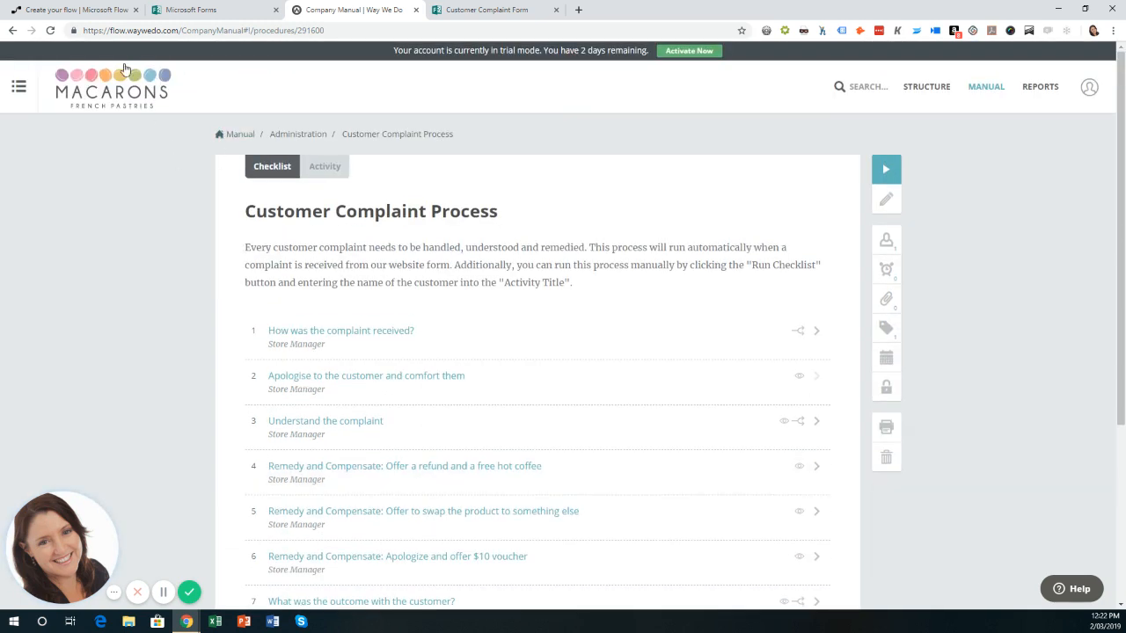
Return to the untitled new flow and focus the Search connectors and triggers box.
{"action": "left_click", "coordinate": [96, 11]}
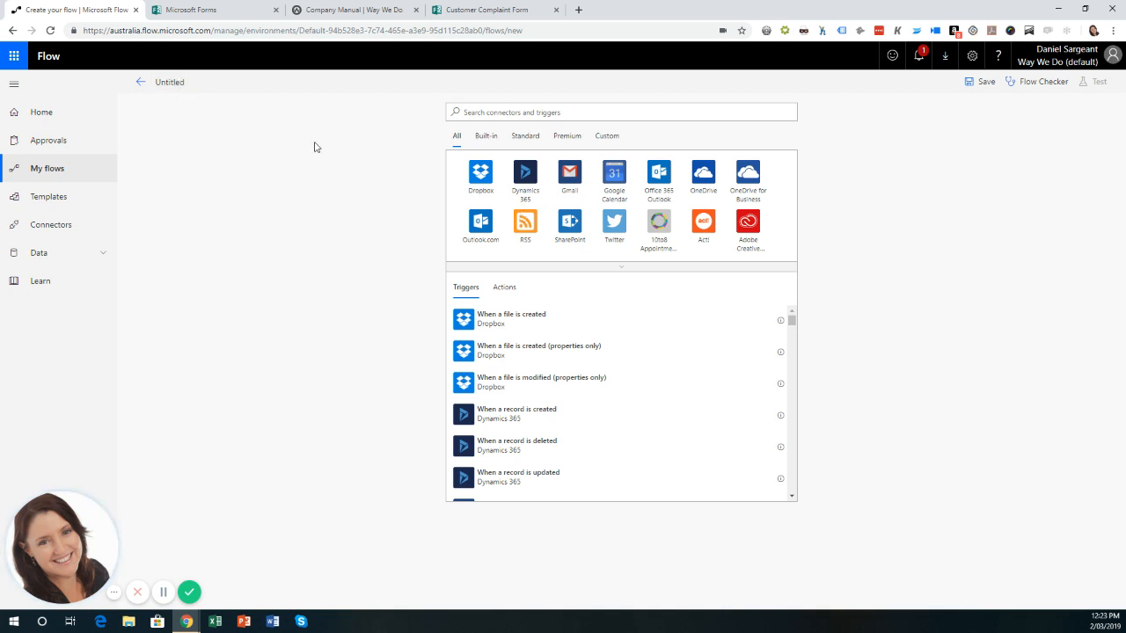
{"action": "left_click", "coordinate": [526, 113]}
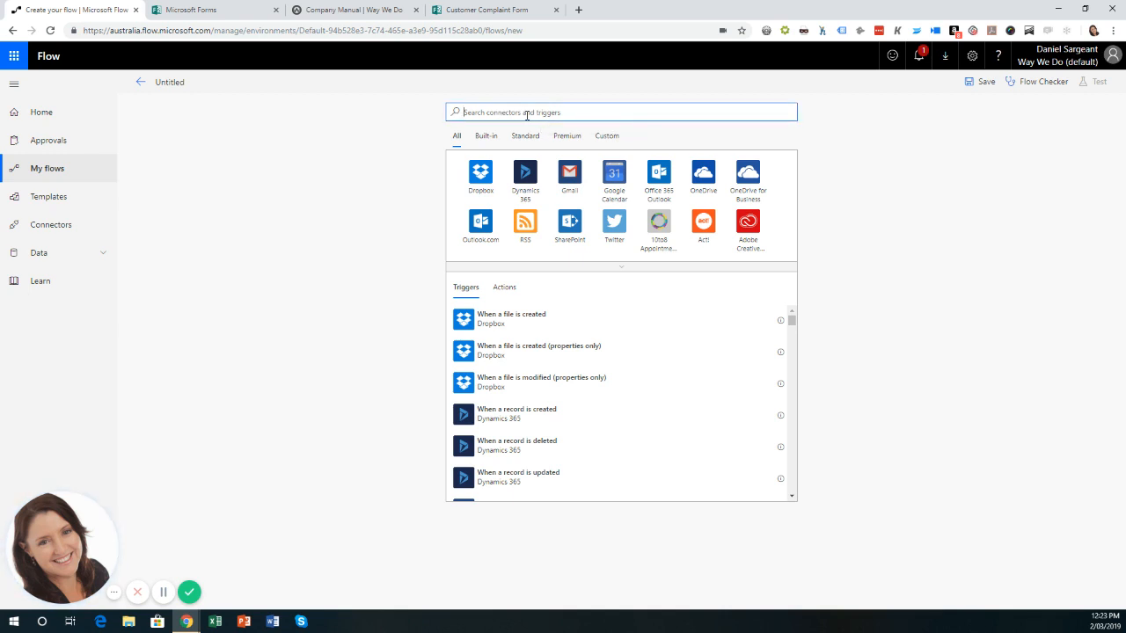
Add the Microsoft Forms 'When a new response is submitted' trigger for the Customer Complaint Form.
{"action": "type", "text": "micr"}
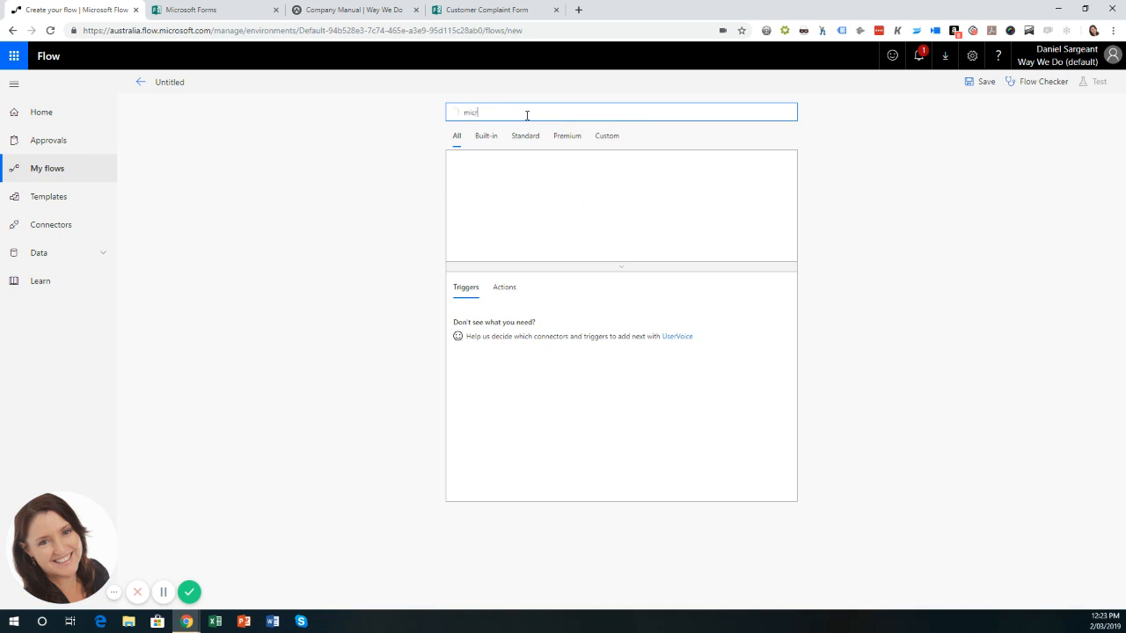
{"action": "type", "text": "osoft forms"}
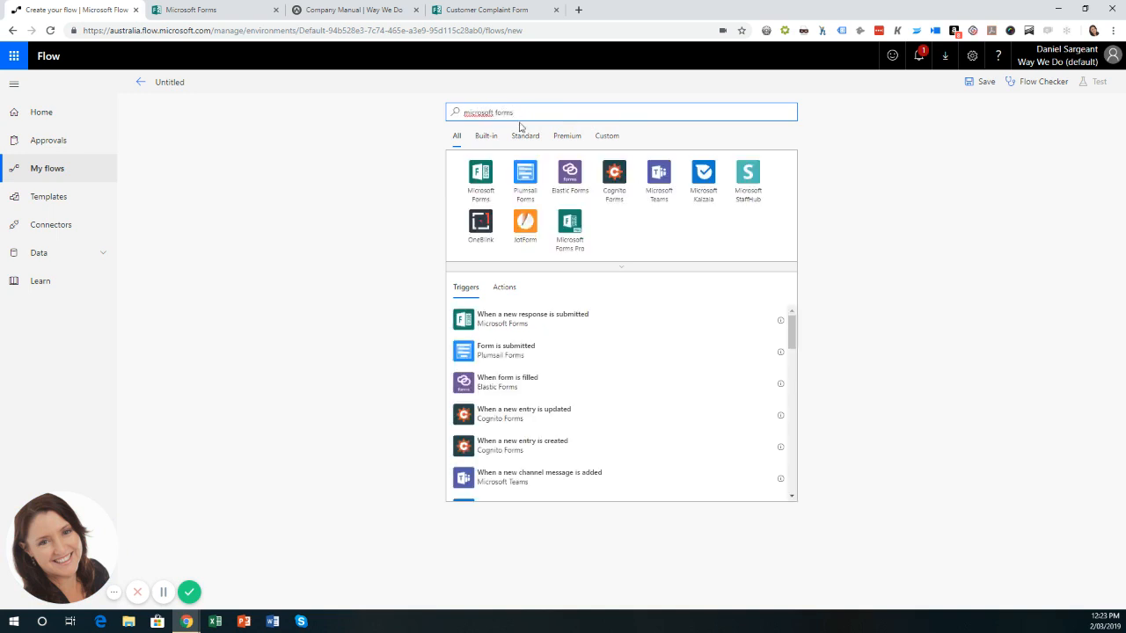
{"action": "left_click", "coordinate": [481, 175]}
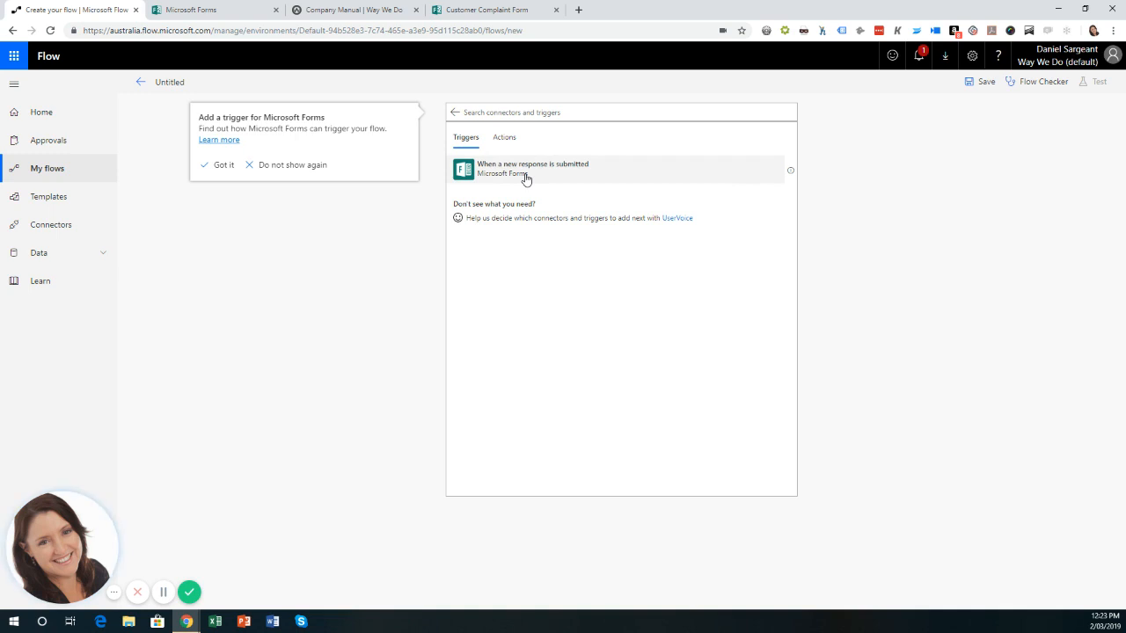
{"action": "left_click", "coordinate": [504, 143]}
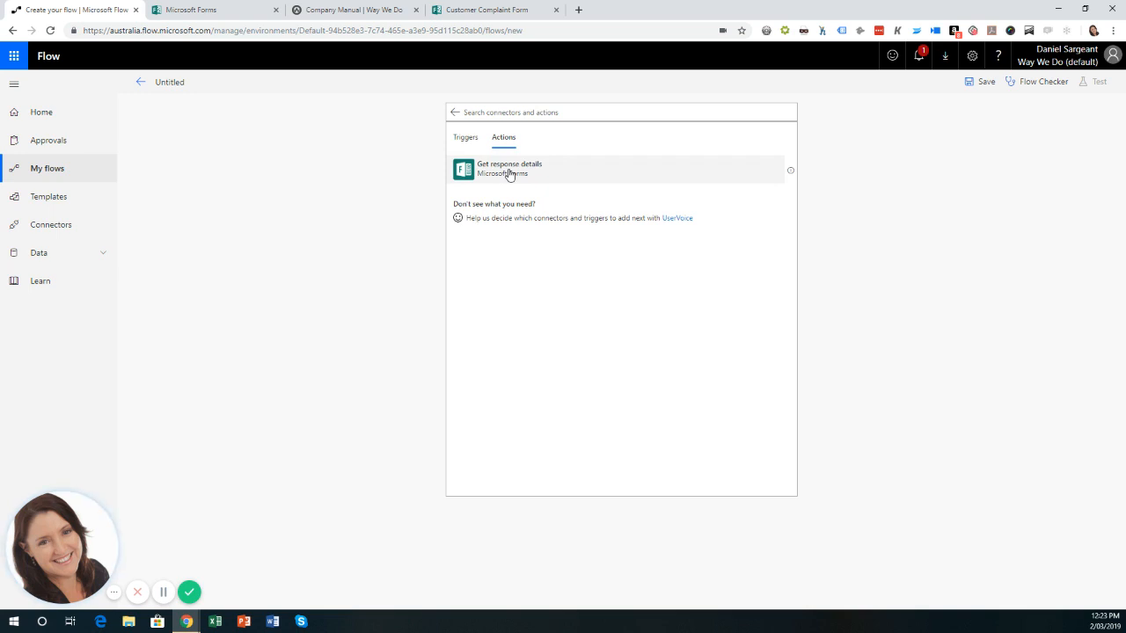
{"action": "left_click", "coordinate": [466, 141]}
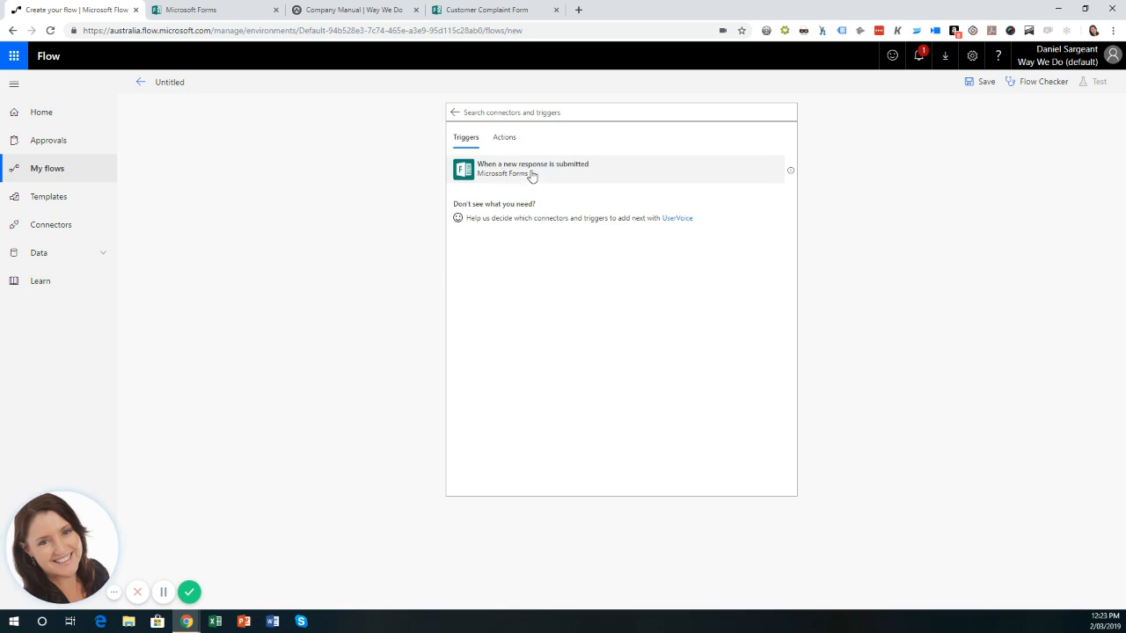
{"action": "left_click", "coordinate": [532, 175]}
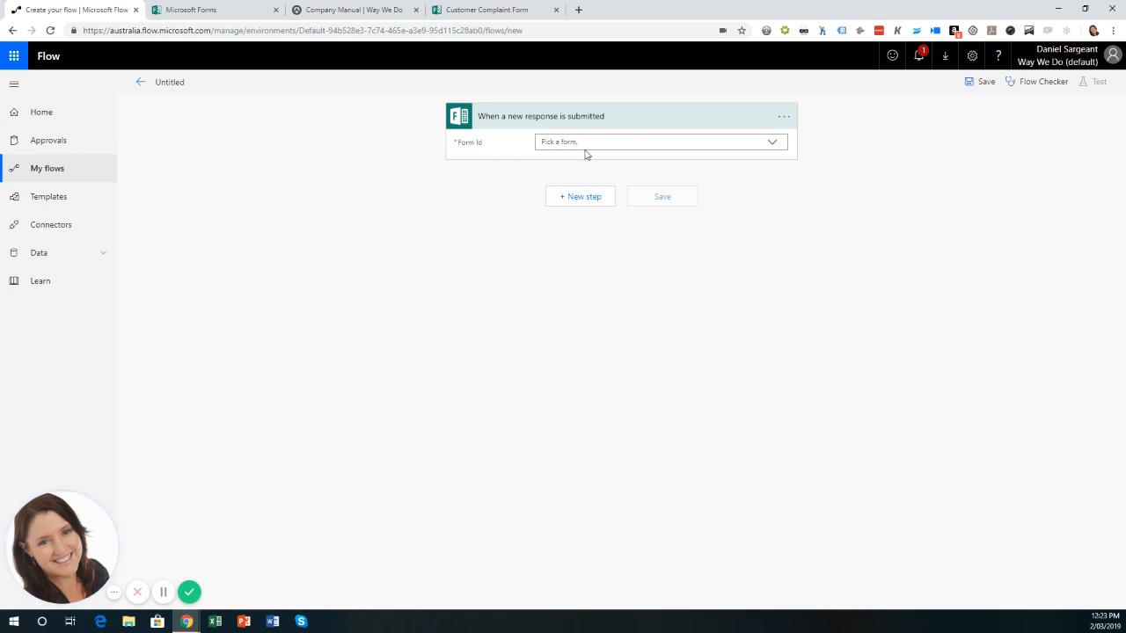
{"action": "left_click", "coordinate": [772, 145]}
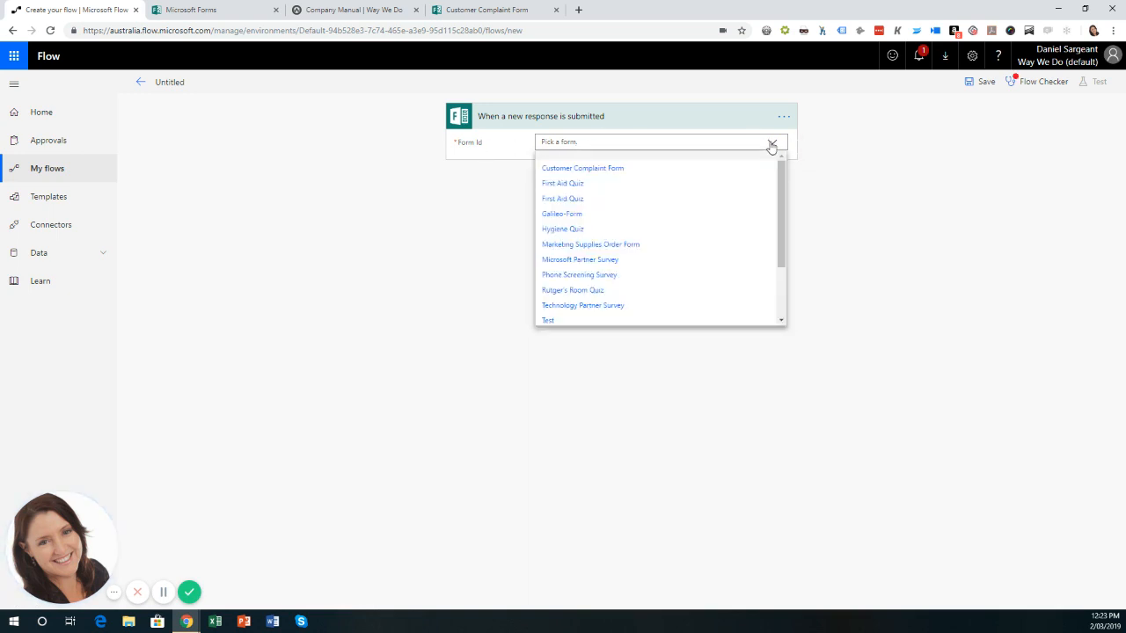
{"action": "left_click", "coordinate": [595, 176]}
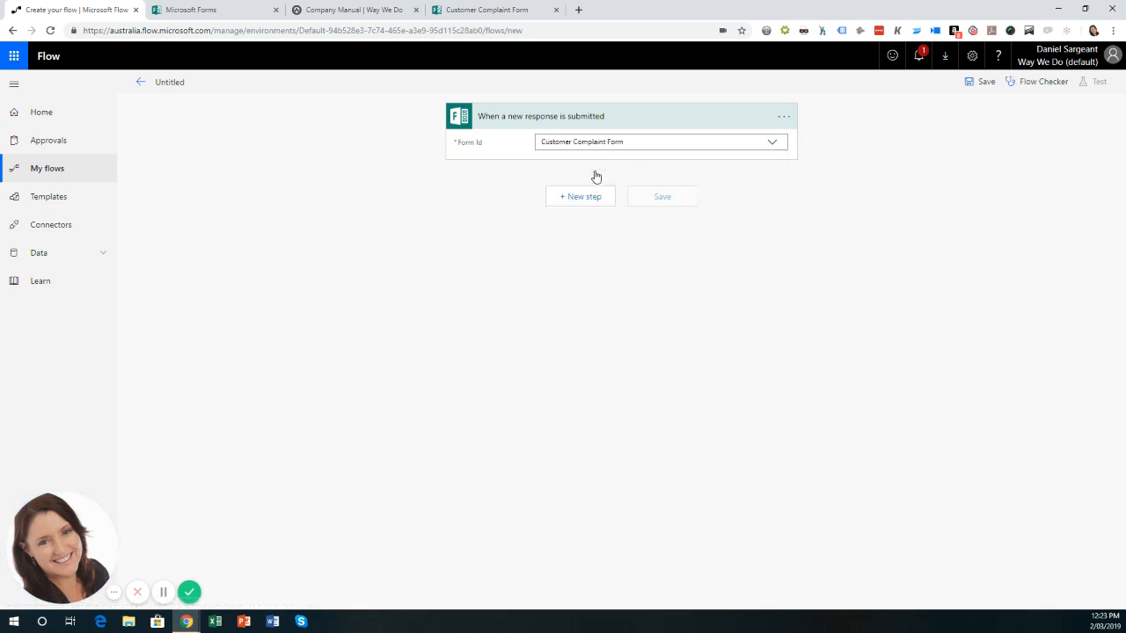
{"action": "left_click", "coordinate": [578, 205]}
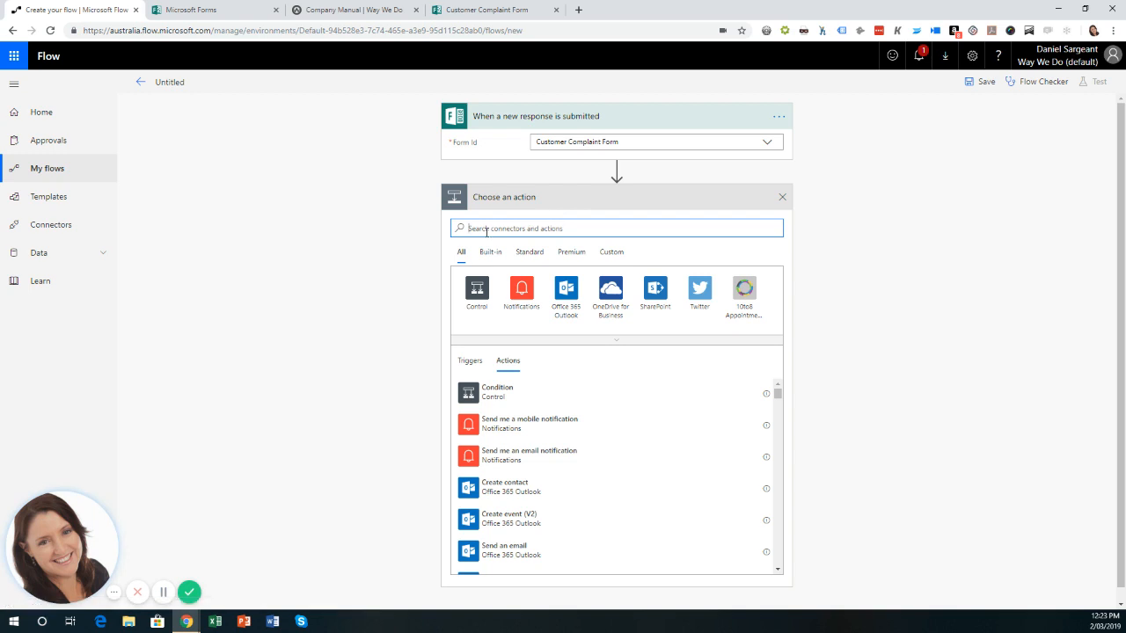
Add an Apply to each loop over the List of response notifications.
{"action": "type", "text": "appl"}
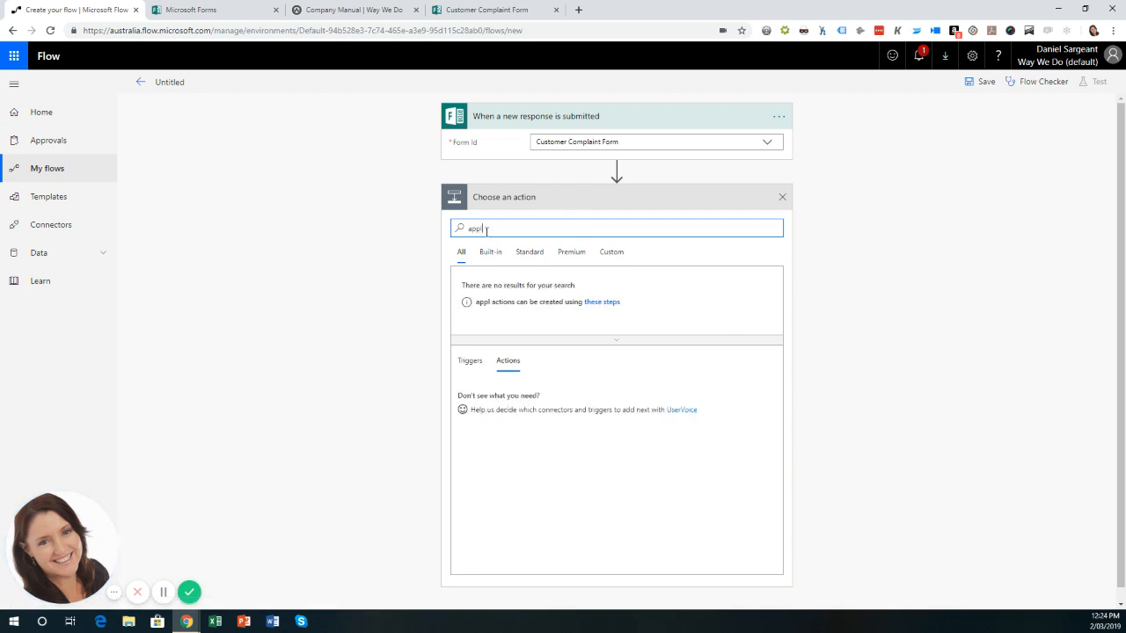
{"action": "type", "text": "y to each"}
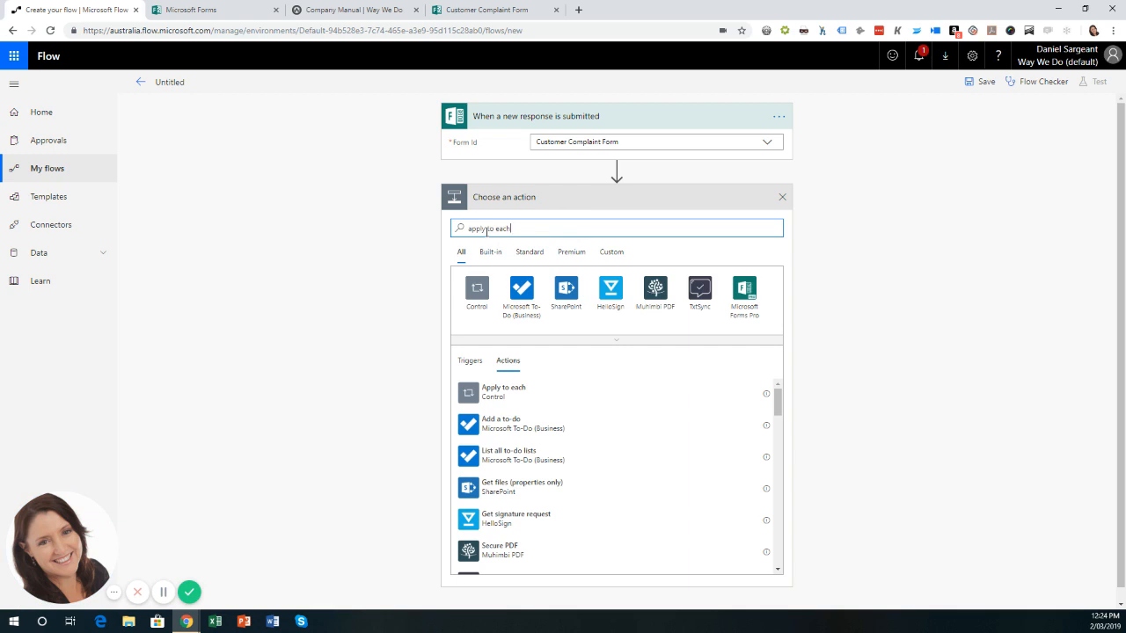
{"action": "left_click", "coordinate": [503, 393]}
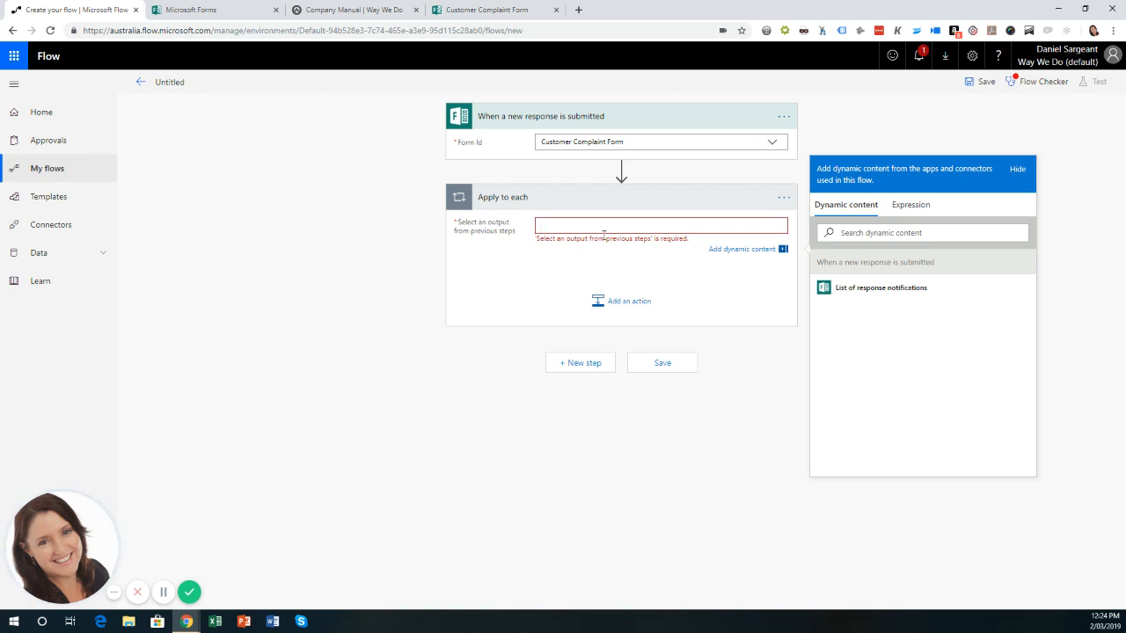
{"action": "left_click", "coordinate": [869, 294]}
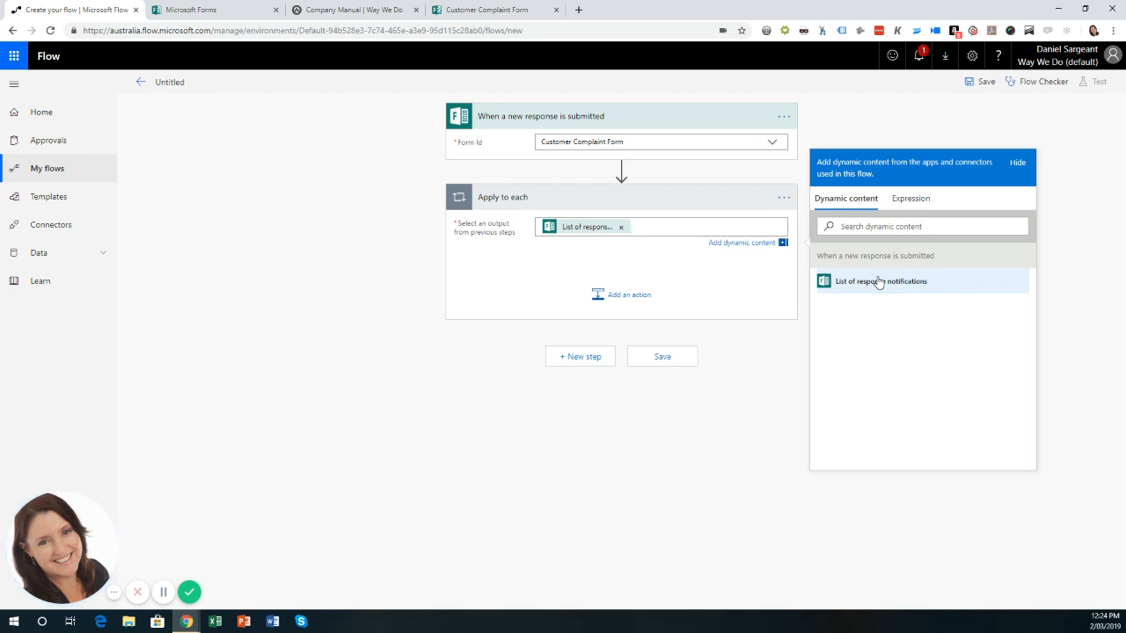
{"action": "left_click", "coordinate": [629, 300]}
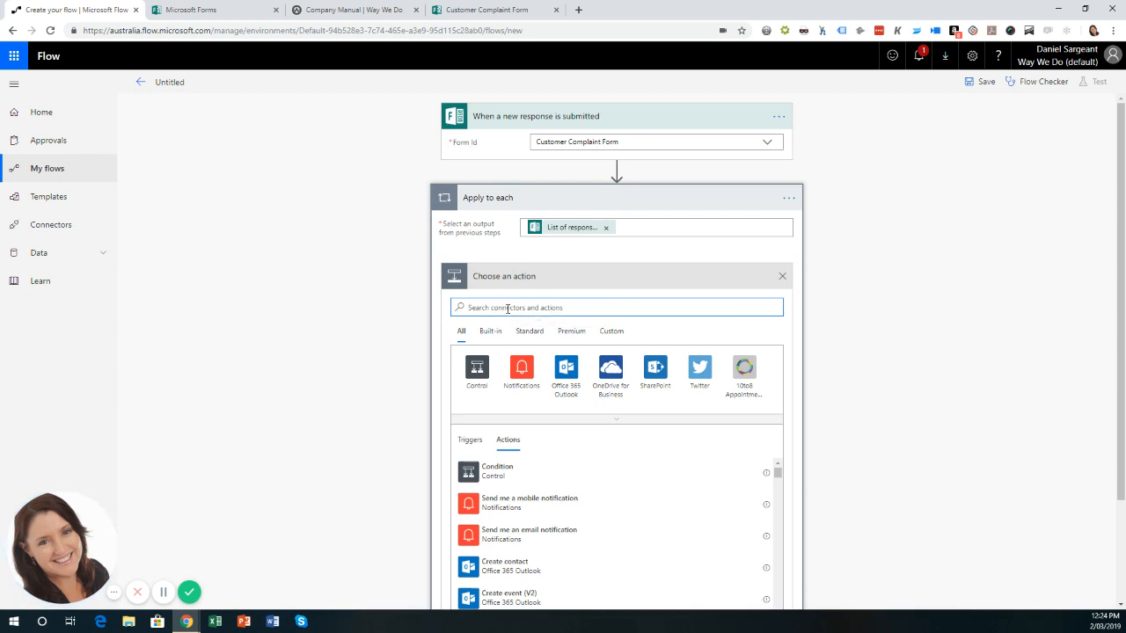
Inside the loop, add Get response details for Customer Complaint Form, using the trigger's Response Id.
{"action": "type", "text": "microsoft form"}
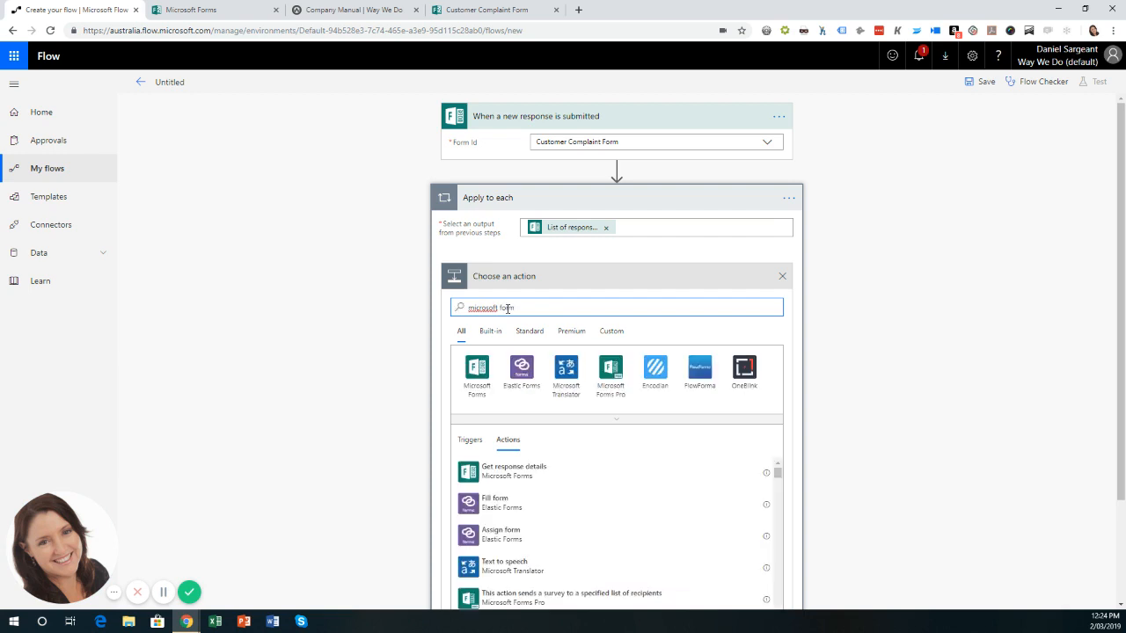
{"action": "left_click", "coordinate": [479, 383]}
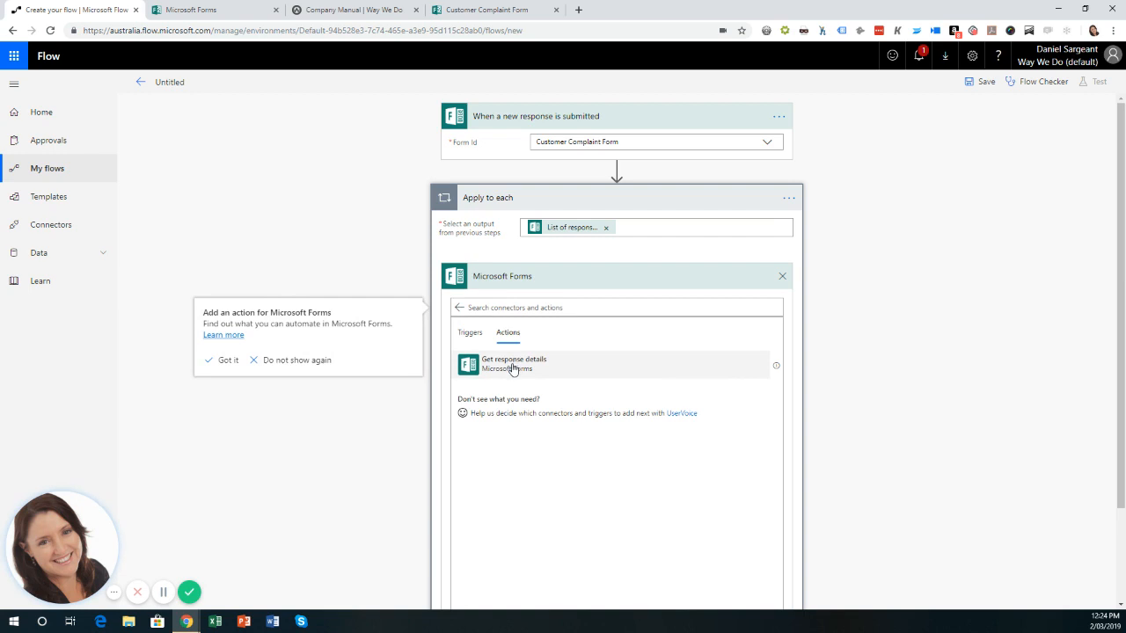
{"action": "left_click", "coordinate": [513, 365]}
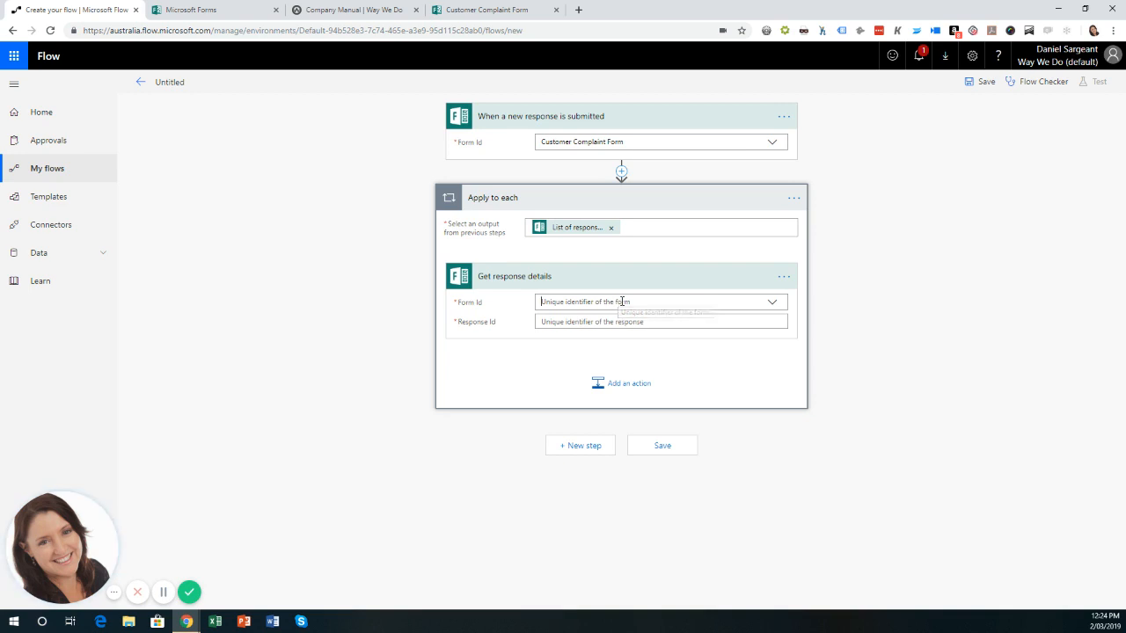
{"action": "left_click", "coordinate": [620, 302]}
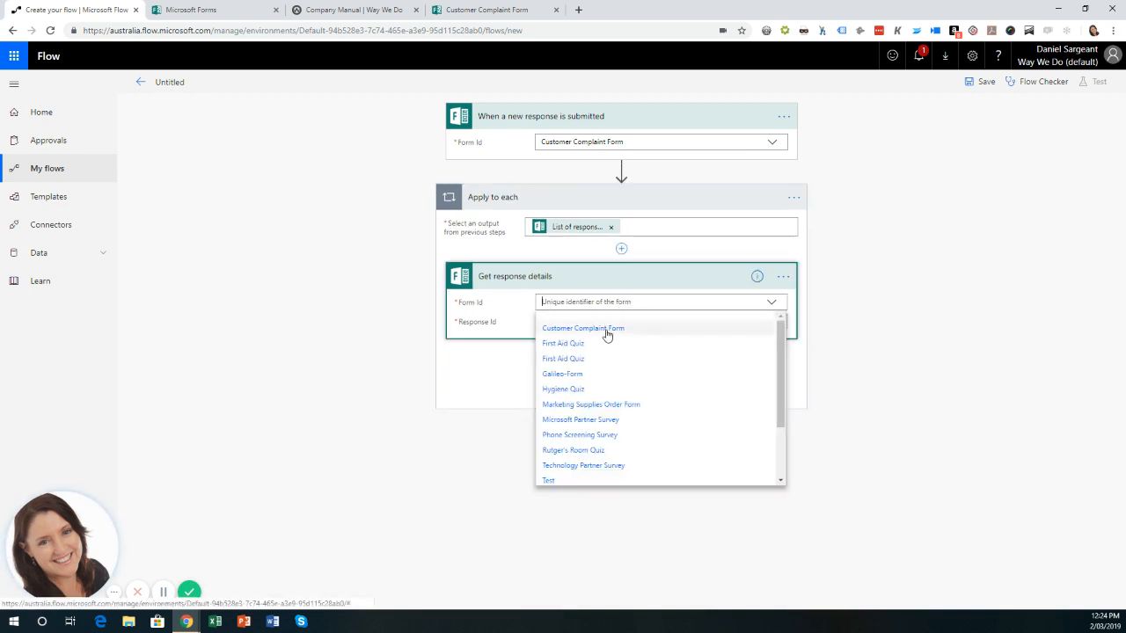
{"action": "left_click", "coordinate": [606, 330]}
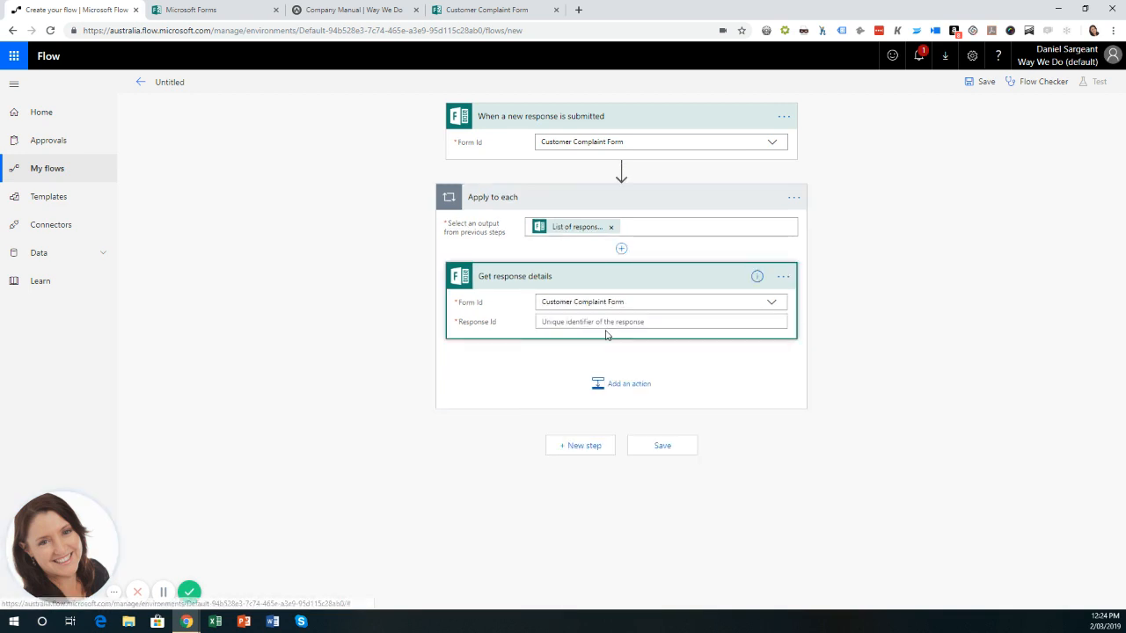
{"action": "left_click", "coordinate": [603, 323]}
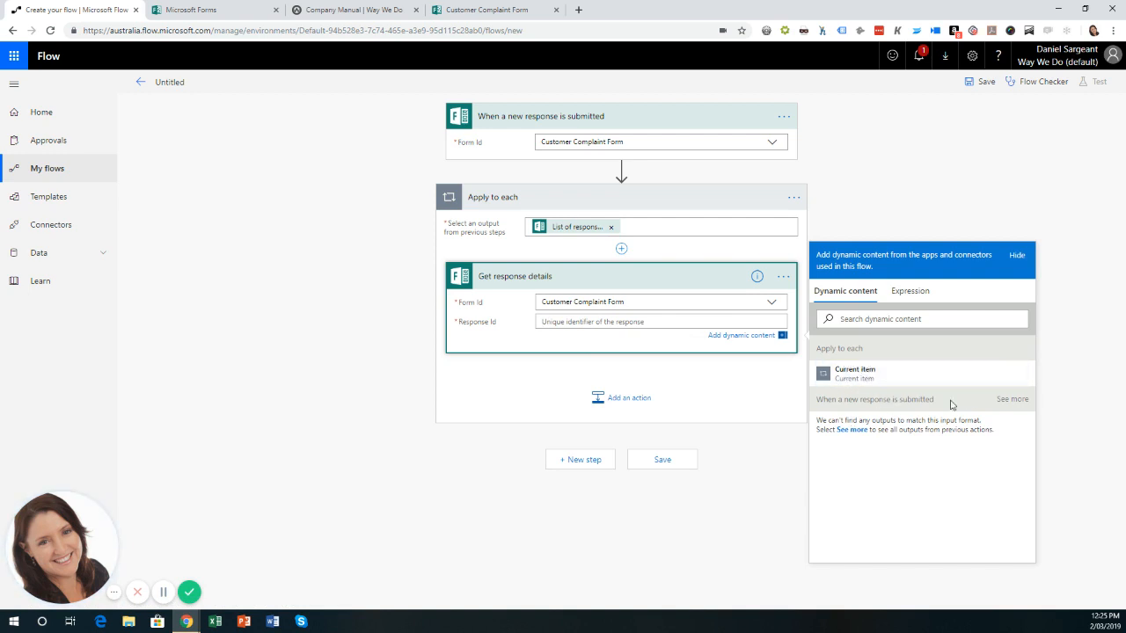
{"action": "left_click", "coordinate": [1012, 402]}
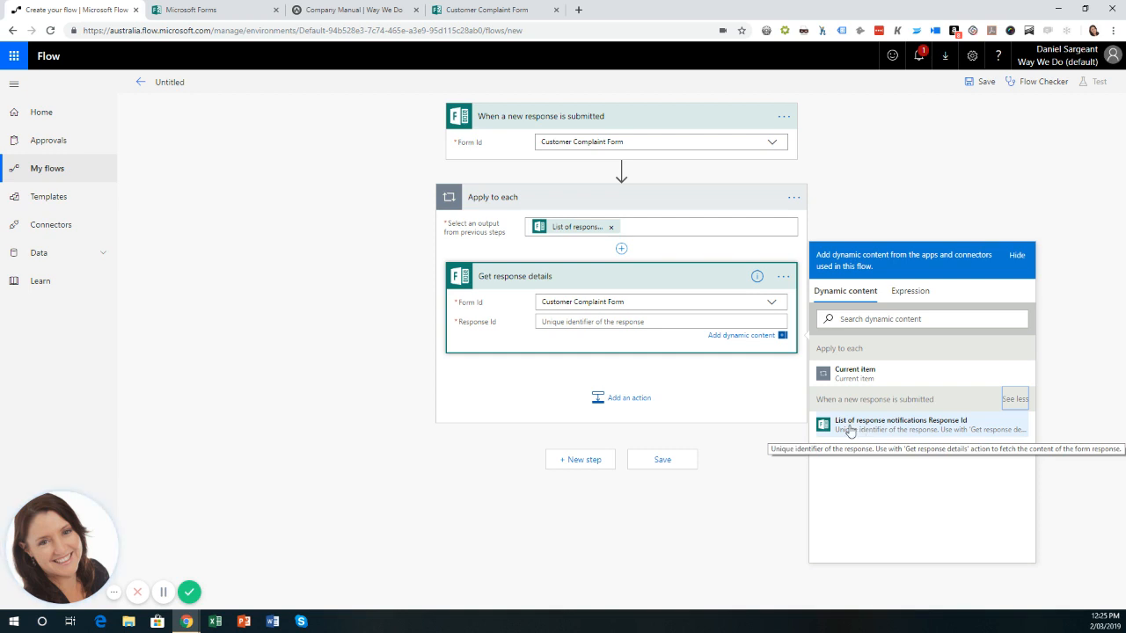
{"action": "left_click", "coordinate": [850, 431]}
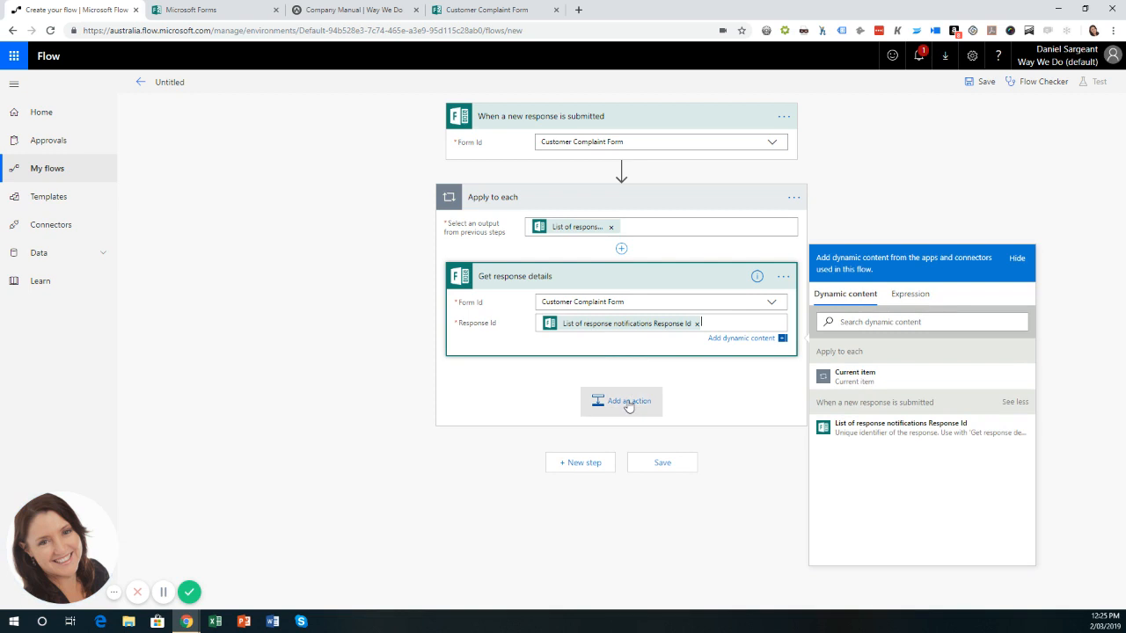
Add a Way We Do Create Checklist Instance action after Get response details.
{"action": "left_click", "coordinate": [628, 402]}
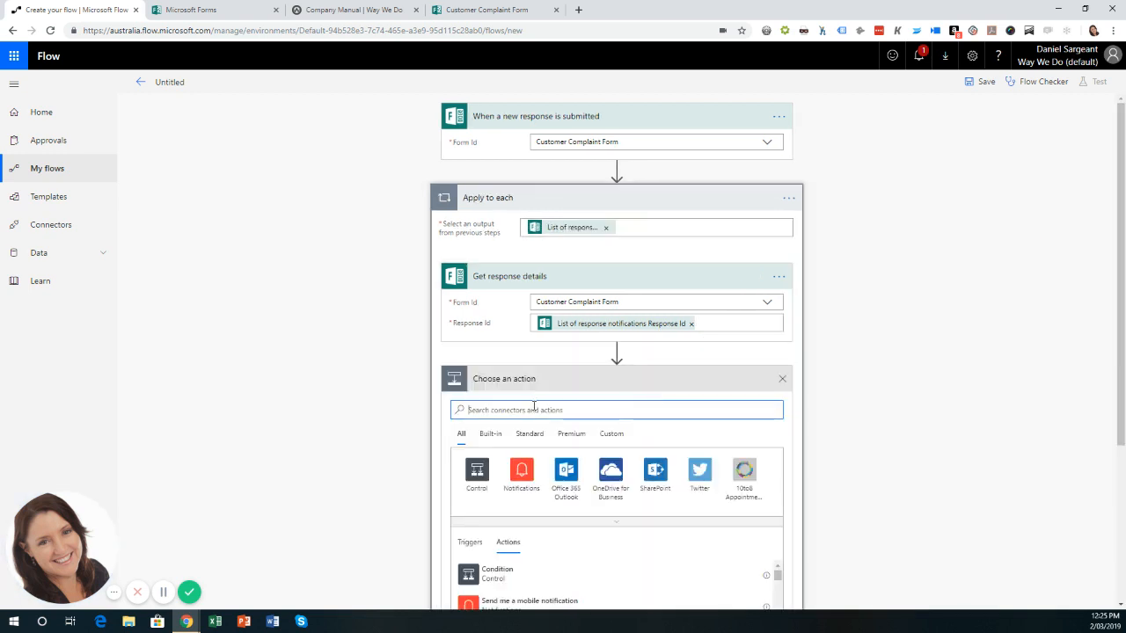
{"action": "type", "text": "way we do"}
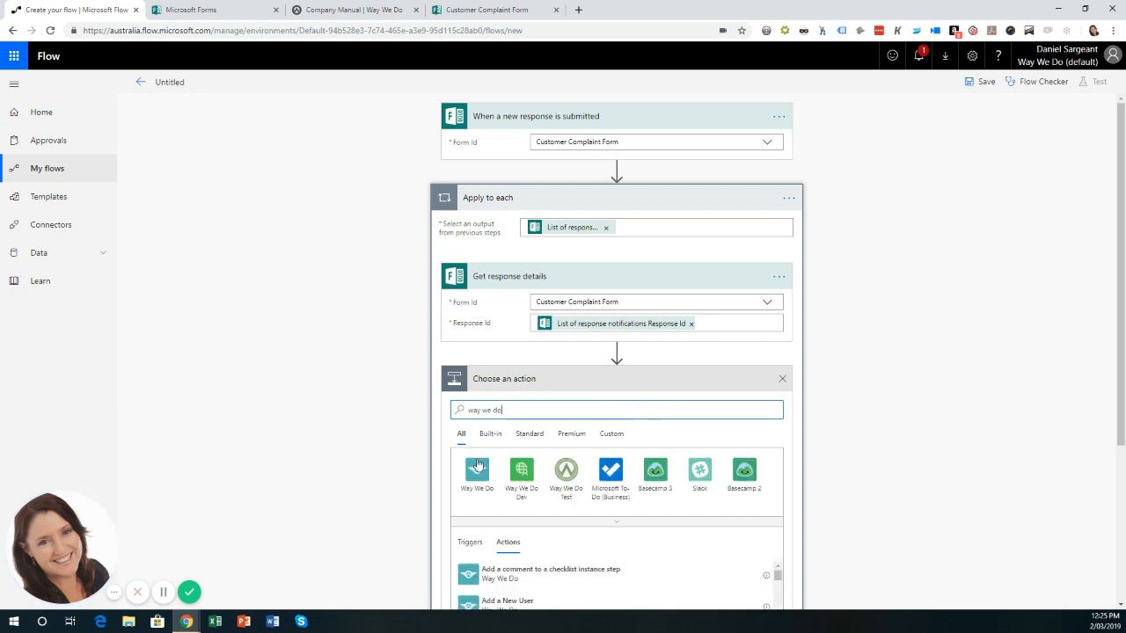
{"action": "scroll", "coordinate": [539, 410], "scroll_direction": "down", "scroll_amount": 3}
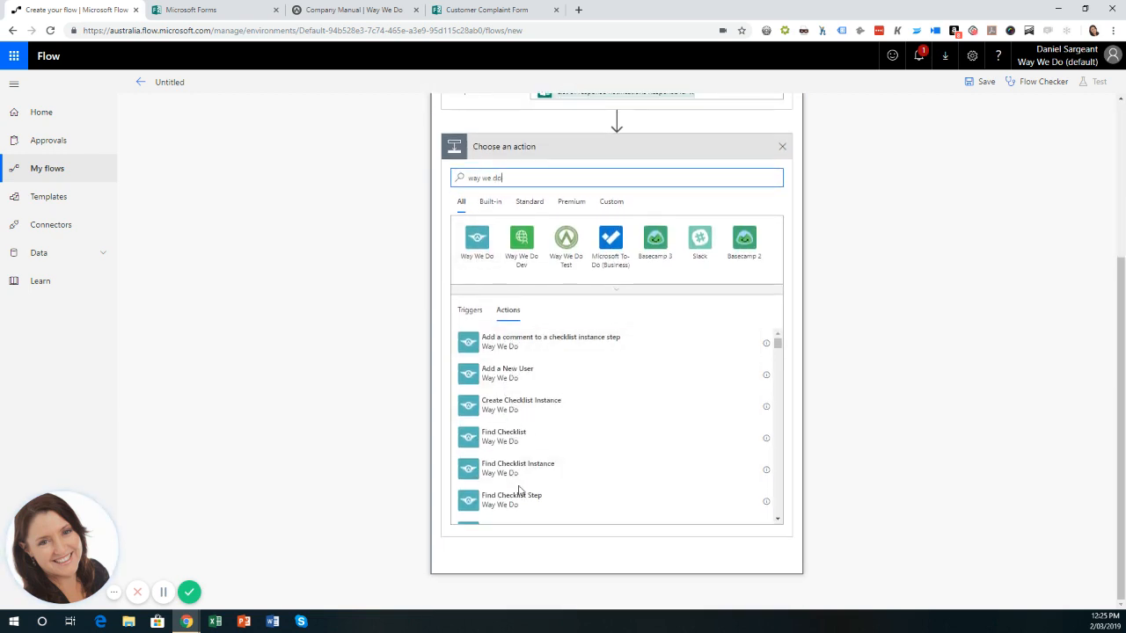
{"action": "left_click", "coordinate": [534, 410]}
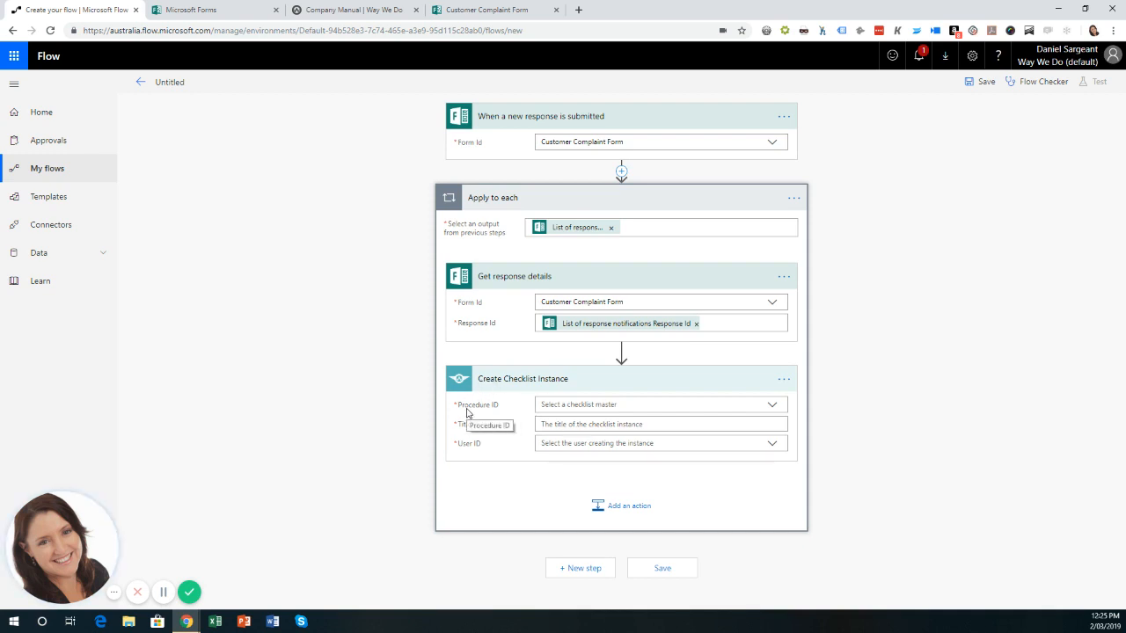
Choose Customer Complaint Process as the checklist instance's Procedure ID.
{"action": "left_click", "coordinate": [773, 405]}
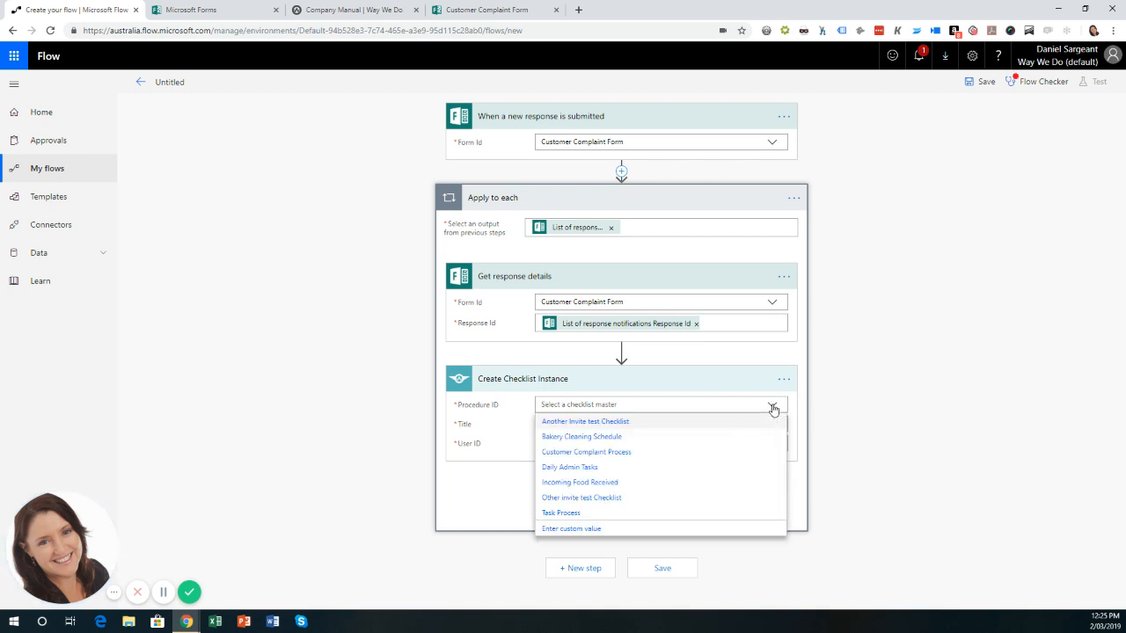
{"action": "left_click", "coordinate": [594, 455]}
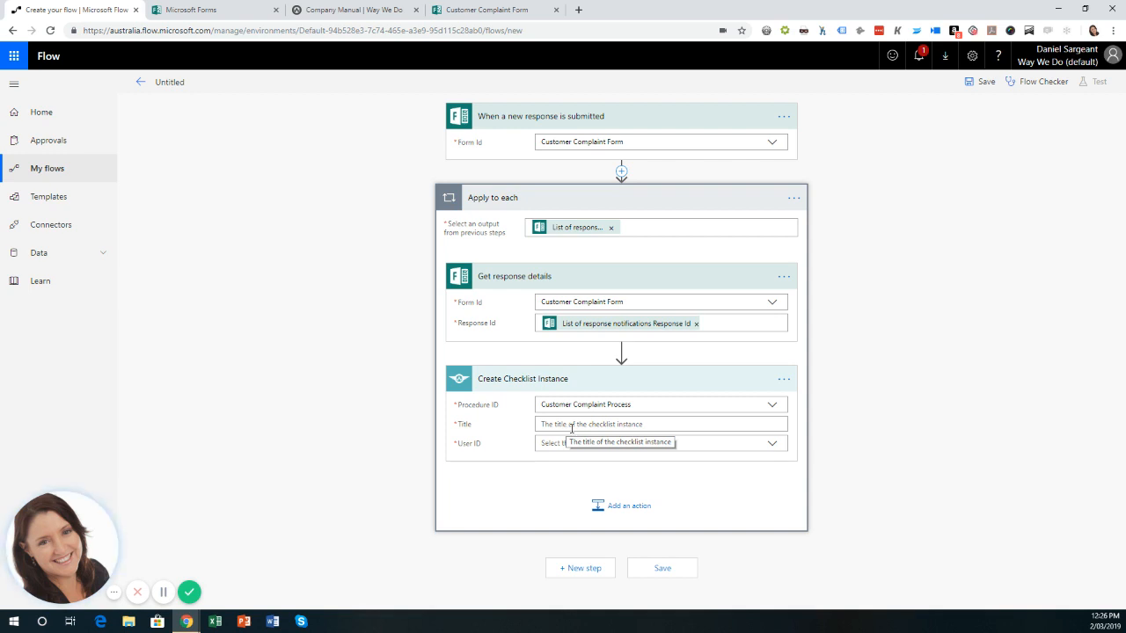
Enter the Title 'Customer Complaint -' followed by the 'What is your name?' answer.
{"action": "left_click", "coordinate": [577, 424]}
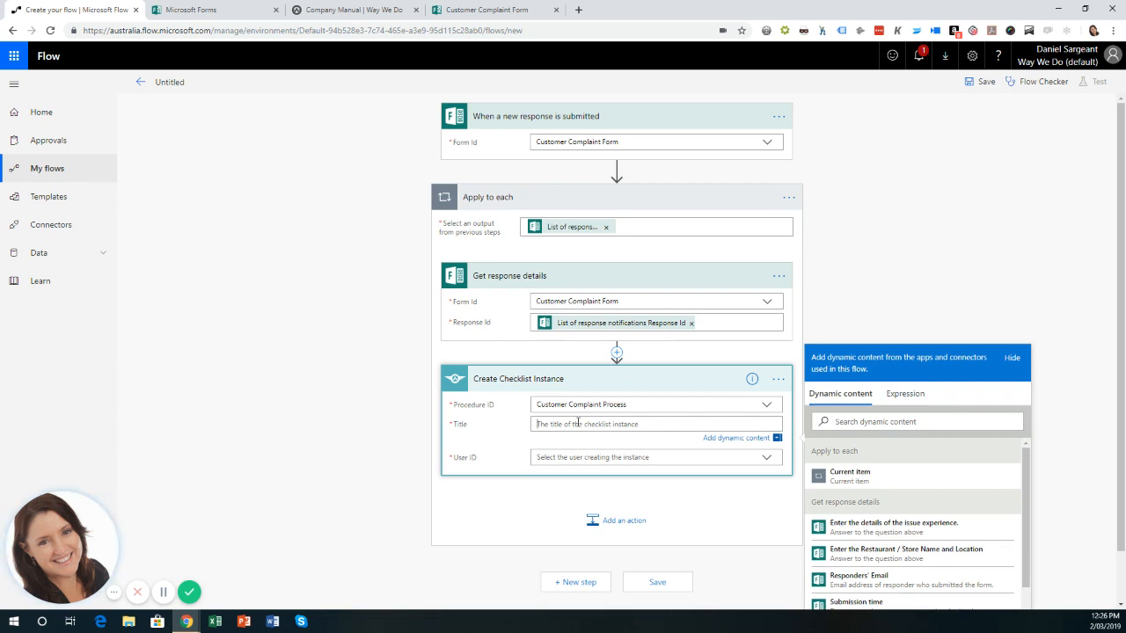
{"action": "type", "text": "Customer Compl"}
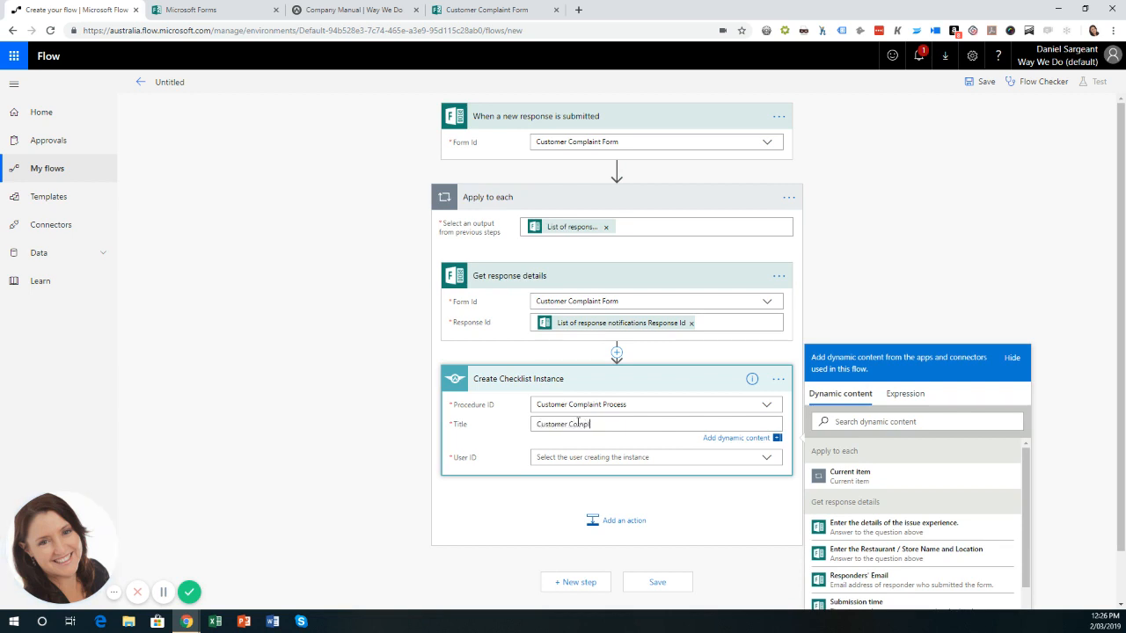
{"action": "type", "text": "aint -"}
{"action": "scroll", "coordinate": [966, 499], "scroll_direction": "down", "scroll_amount": 3}
{"action": "scroll", "coordinate": [966, 499], "scroll_direction": "up", "scroll_amount": 3}
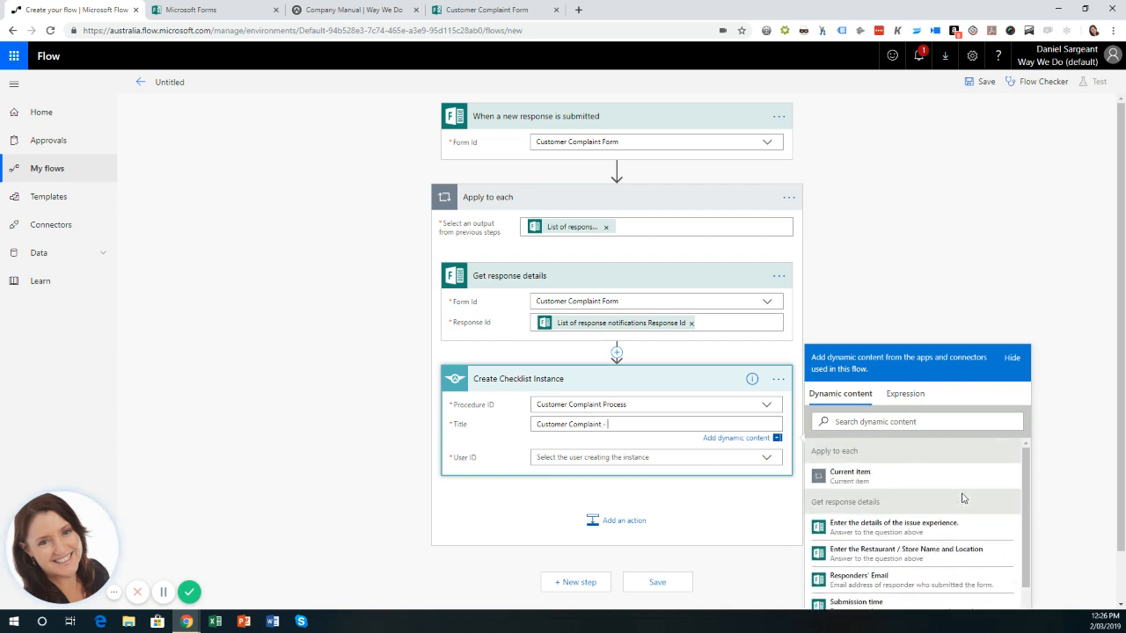
{"action": "scroll", "coordinate": [1122, 370], "scroll_direction": "down", "scroll_amount": 1}
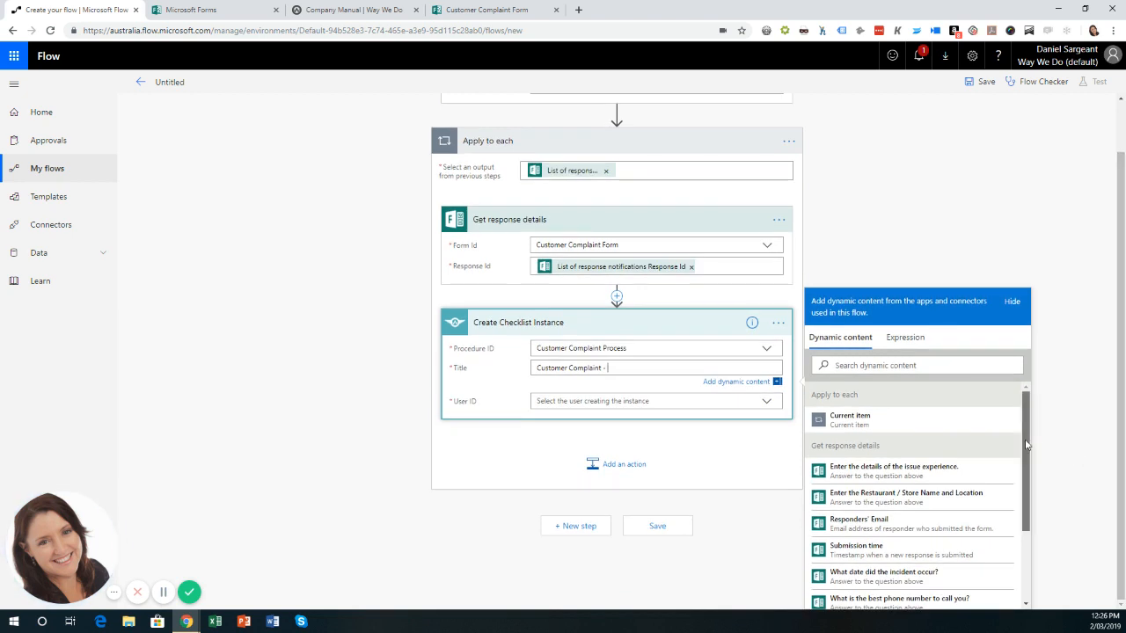
{"action": "left_click_drag", "start_coordinate": [1032, 442], "coordinate": [1030, 484]}
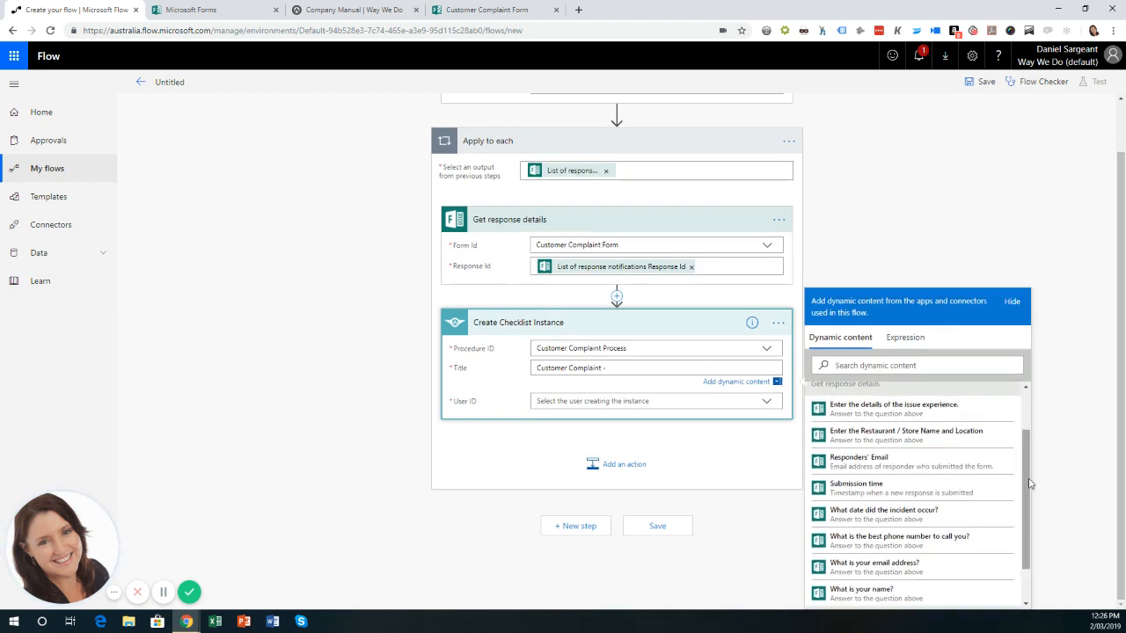
{"action": "scroll", "coordinate": [1026, 484], "scroll_direction": "down", "scroll_amount": 2}
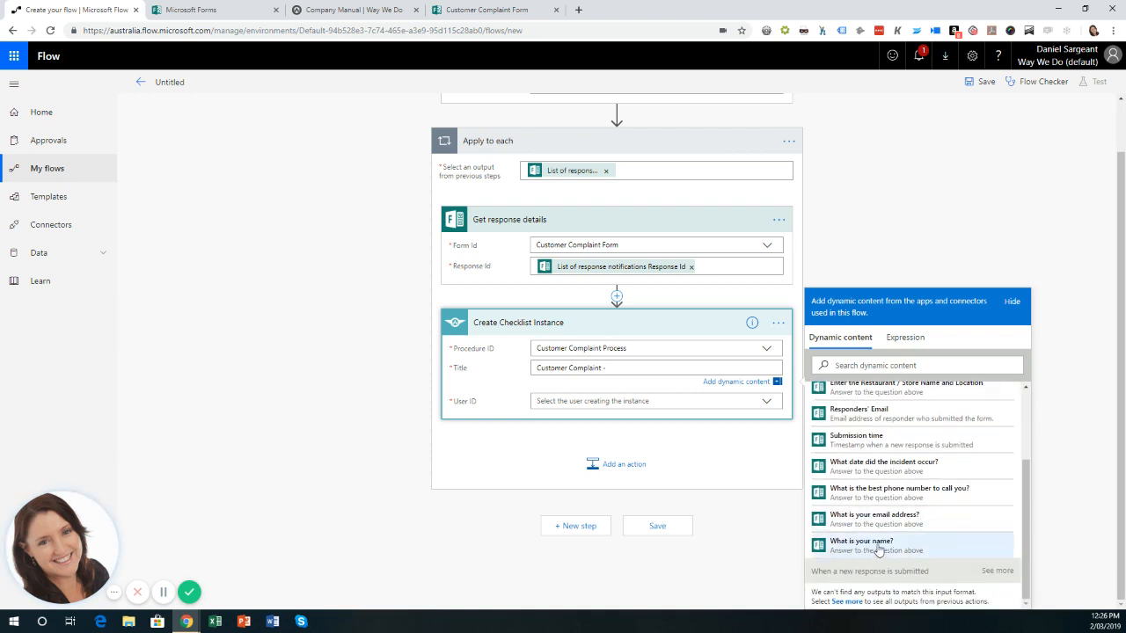
{"action": "left_click", "coordinate": [878, 546]}
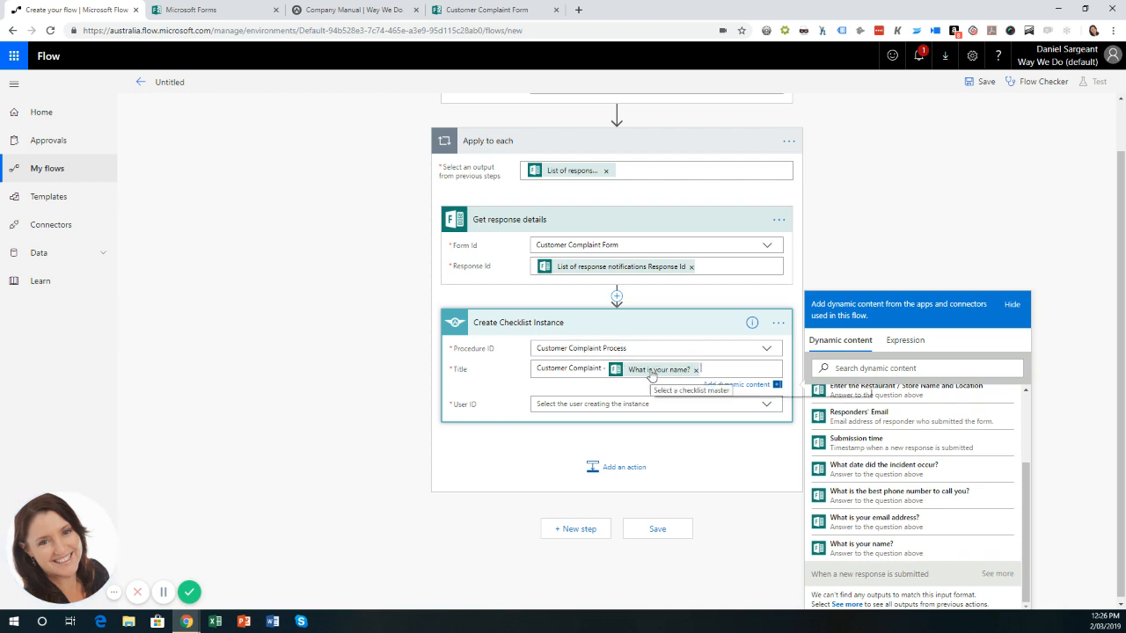
Delete the 'Customer Complaint -' prefix so the Title holds only the name answer.
{"action": "left_click_drag", "start_coordinate": [606, 368], "coordinate": [540, 365]}
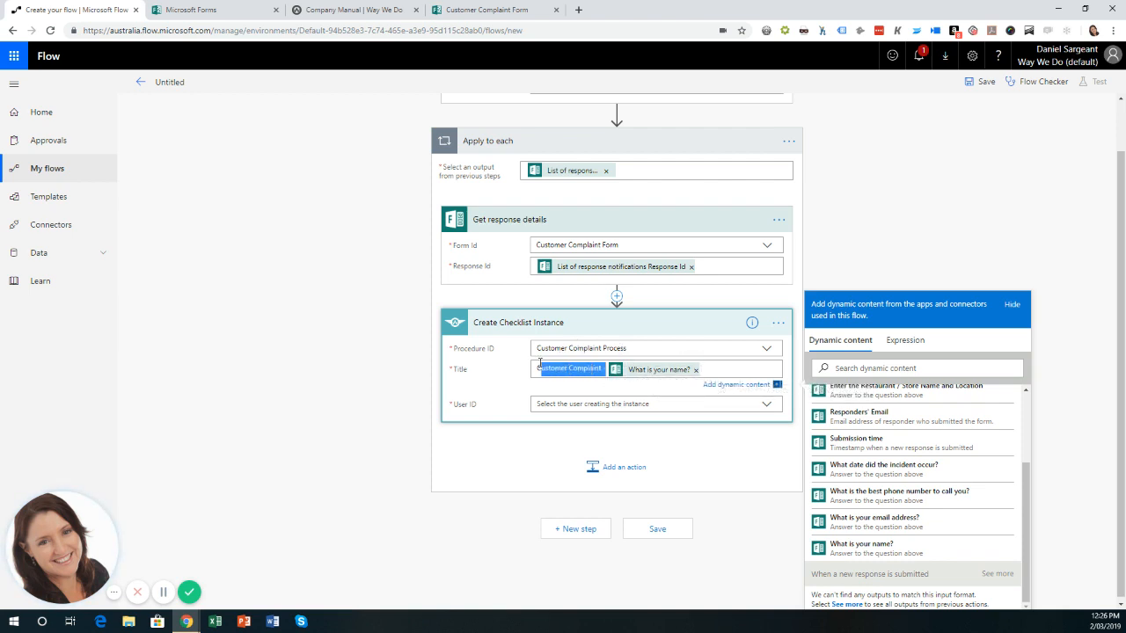
{"action": "key", "text": "BackSpace"}
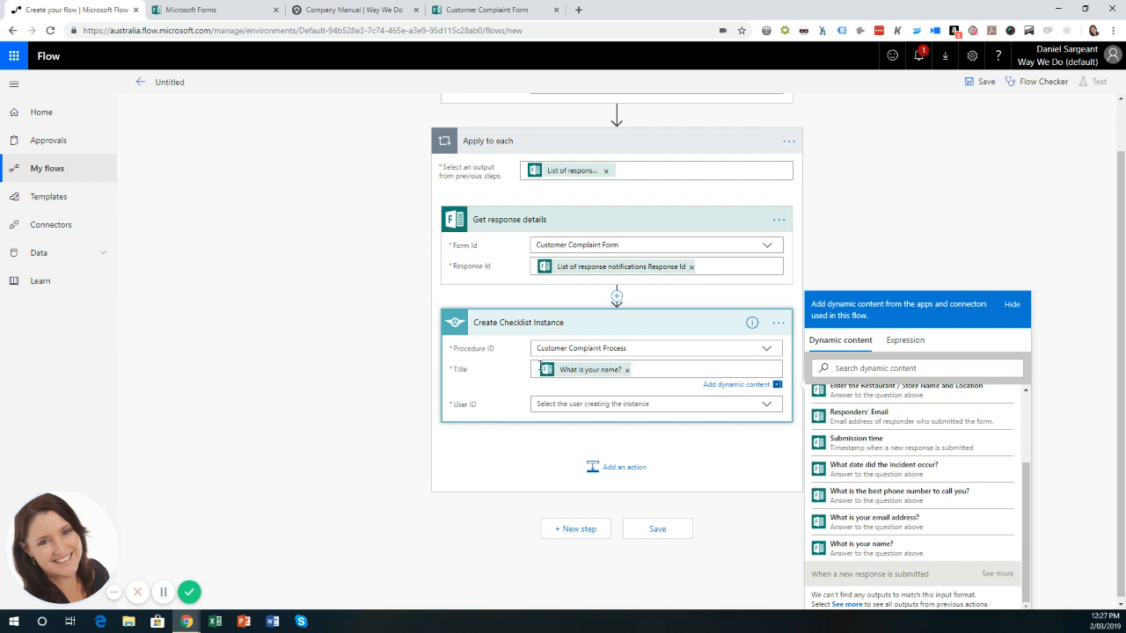
{"action": "key", "text": "Delete"}
Set User ID to a Way We Do user's e-mail and save the flow.
{"action": "left_click", "coordinate": [656, 404]}
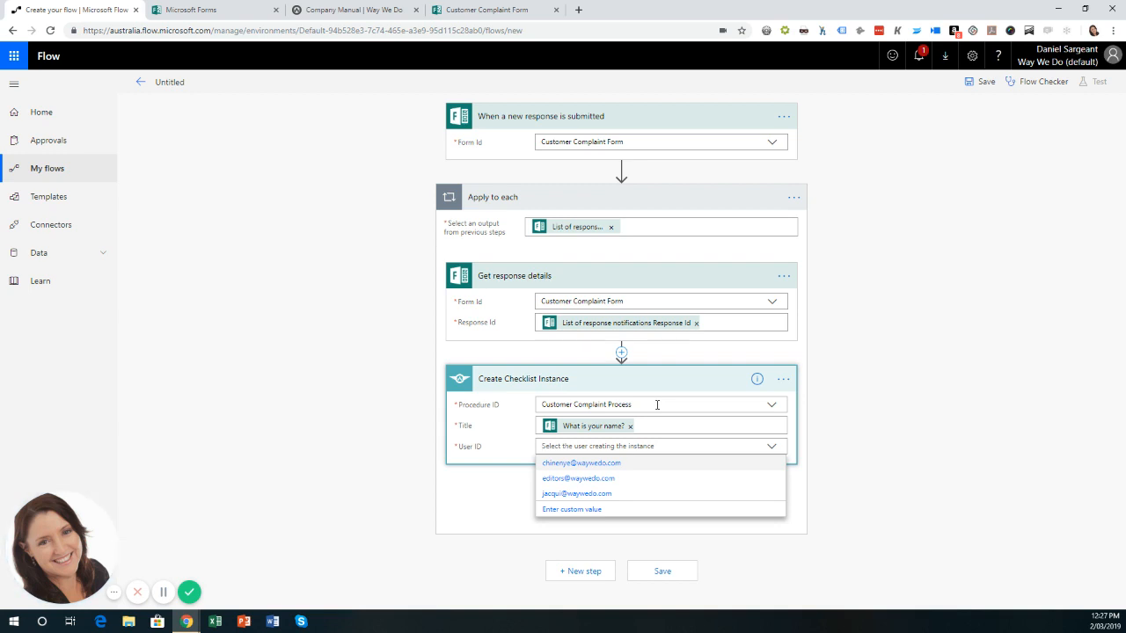
{"action": "left_click", "coordinate": [576, 496]}
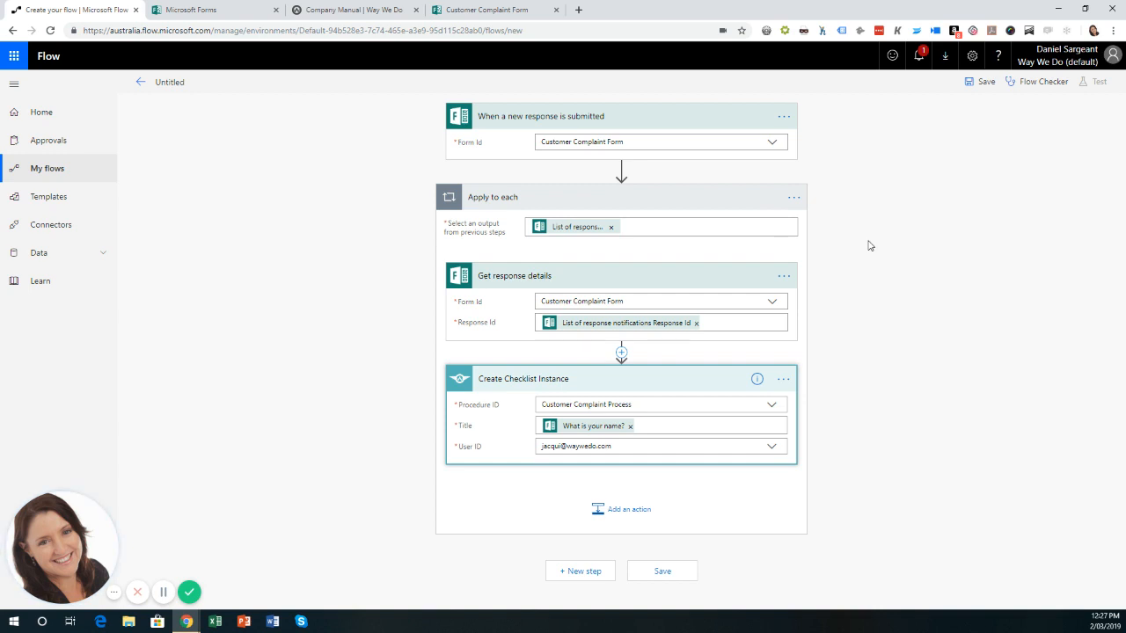
{"action": "left_click", "coordinate": [669, 573]}
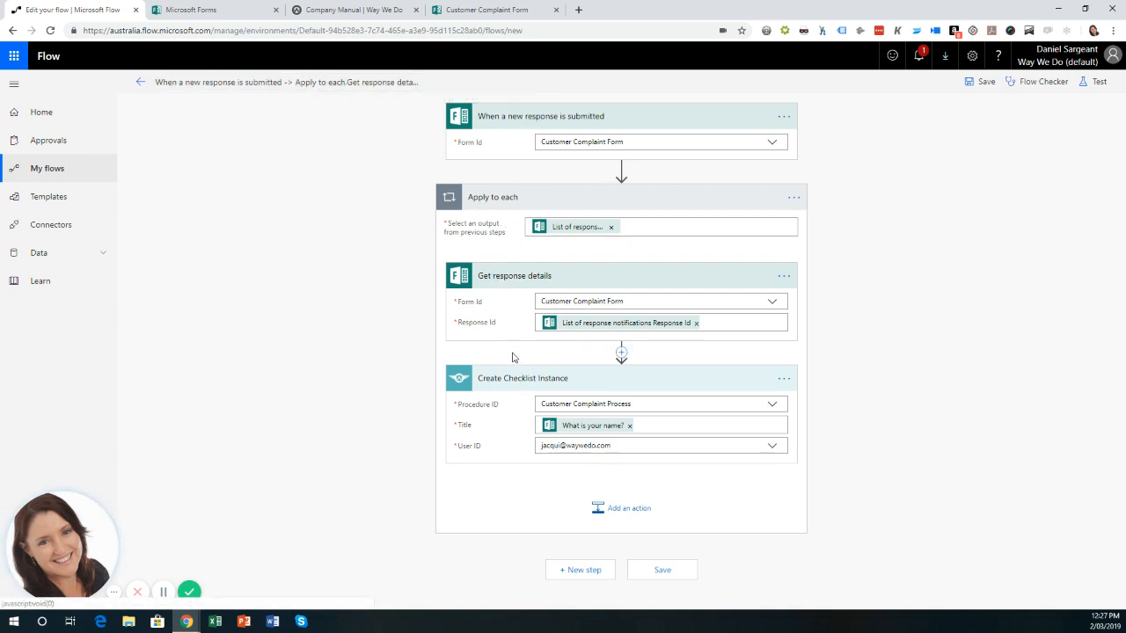
Rename the flow to 'When a Microsoft Flow "Customer Complaint" form is submitted - Create a Checklist Instance' and save it.
{"action": "left_click", "coordinate": [247, 83]}
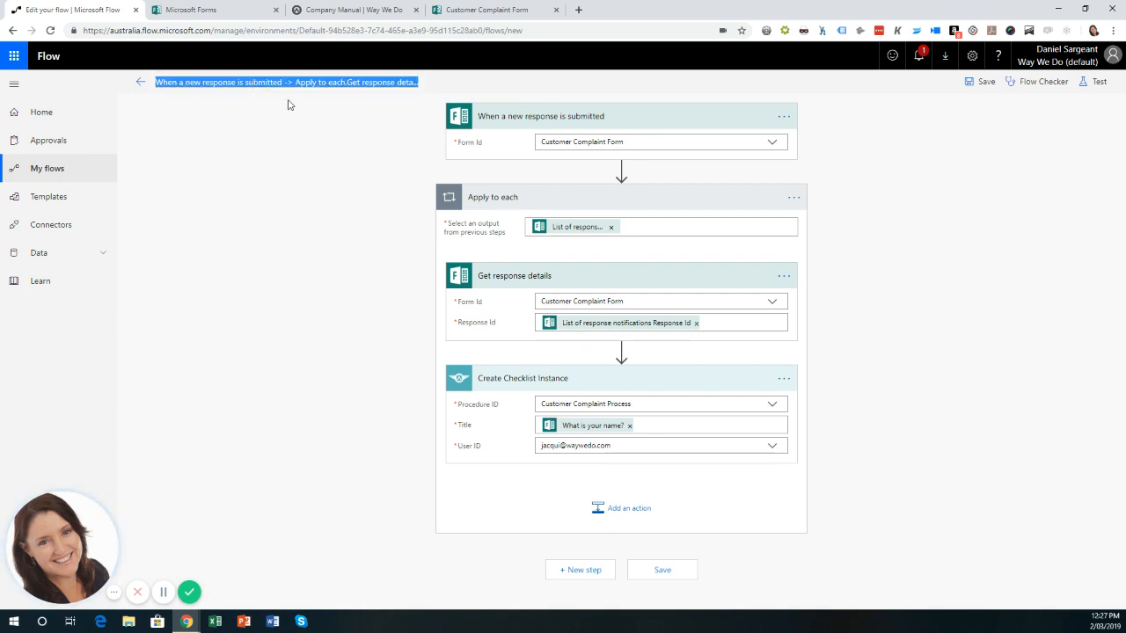
{"action": "type", "text": "Whe"}
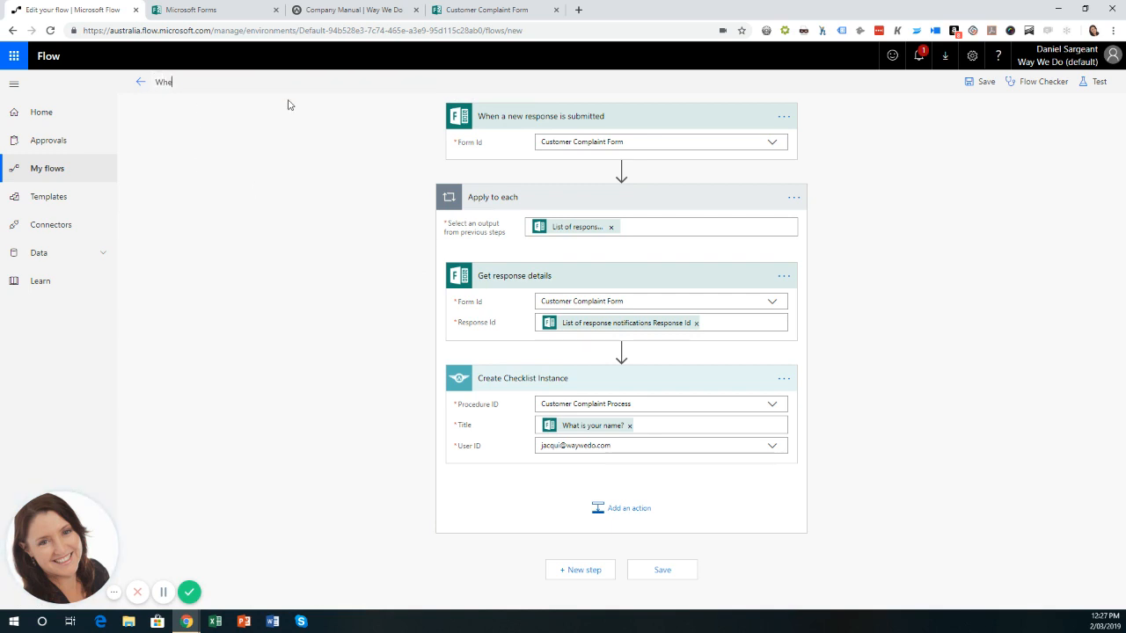
{"action": "type", "text": "n a Microsoft Flow \"Customer Co"}
{"action": "type", "text": "mplai"}
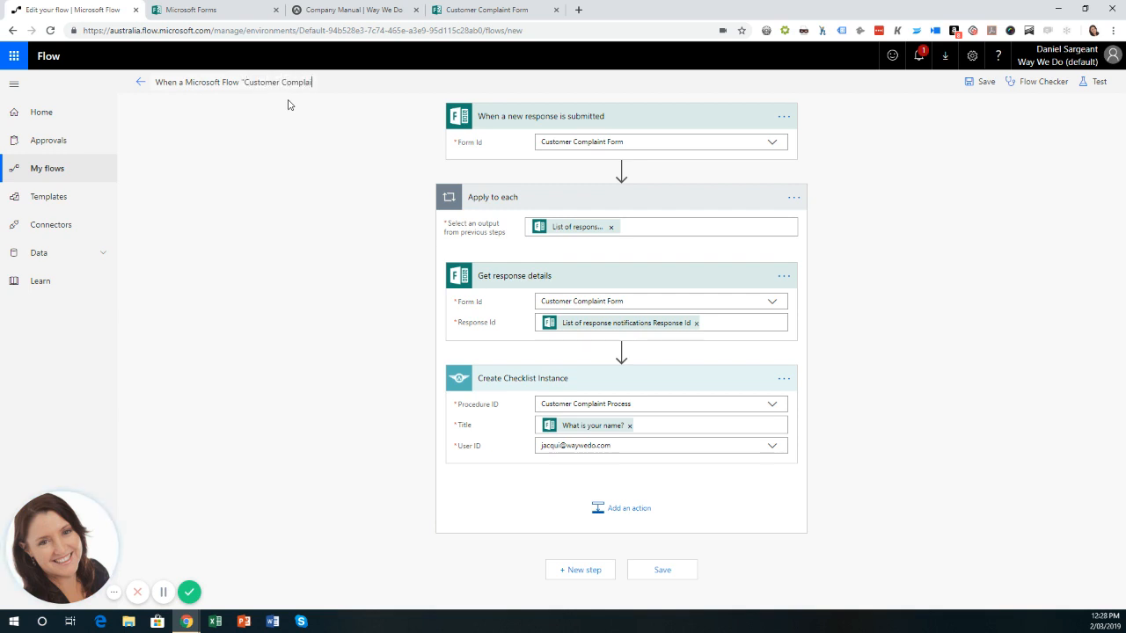
{"action": "type", "text": "nt\" form is submitted"}
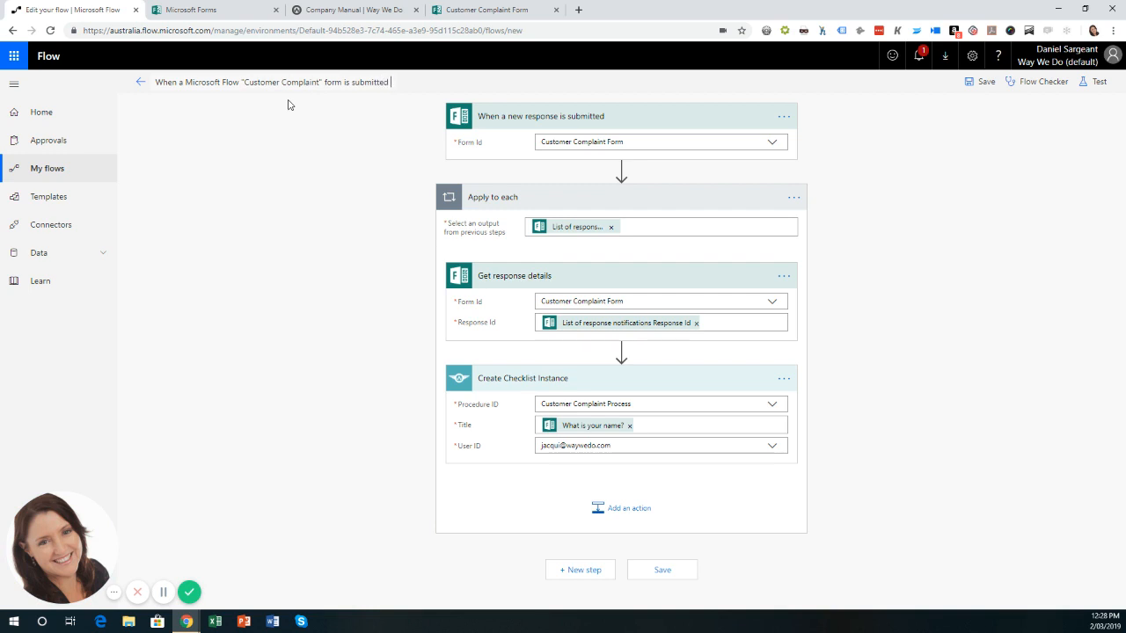
{"action": "type", "text": " - Create a Checklist Instance"}
{"action": "type", "text": "l"}
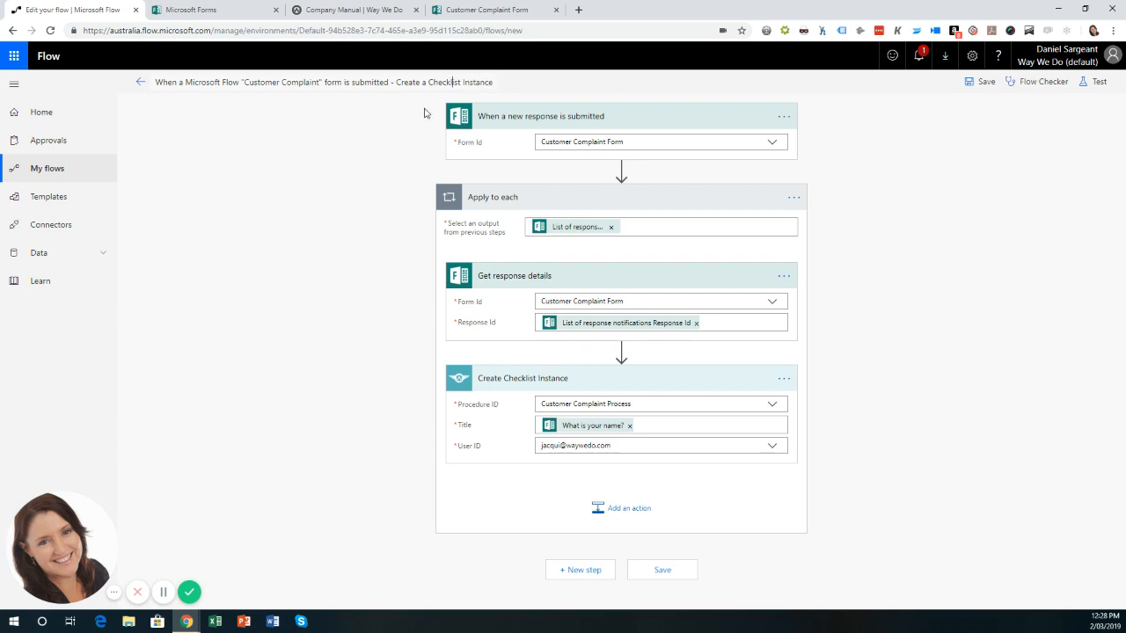
{"action": "left_click", "coordinate": [979, 82]}
Start a test where you perform the trigger action yourself, then switch to the Customer Complaint Form.
{"action": "left_click", "coordinate": [1096, 82]}
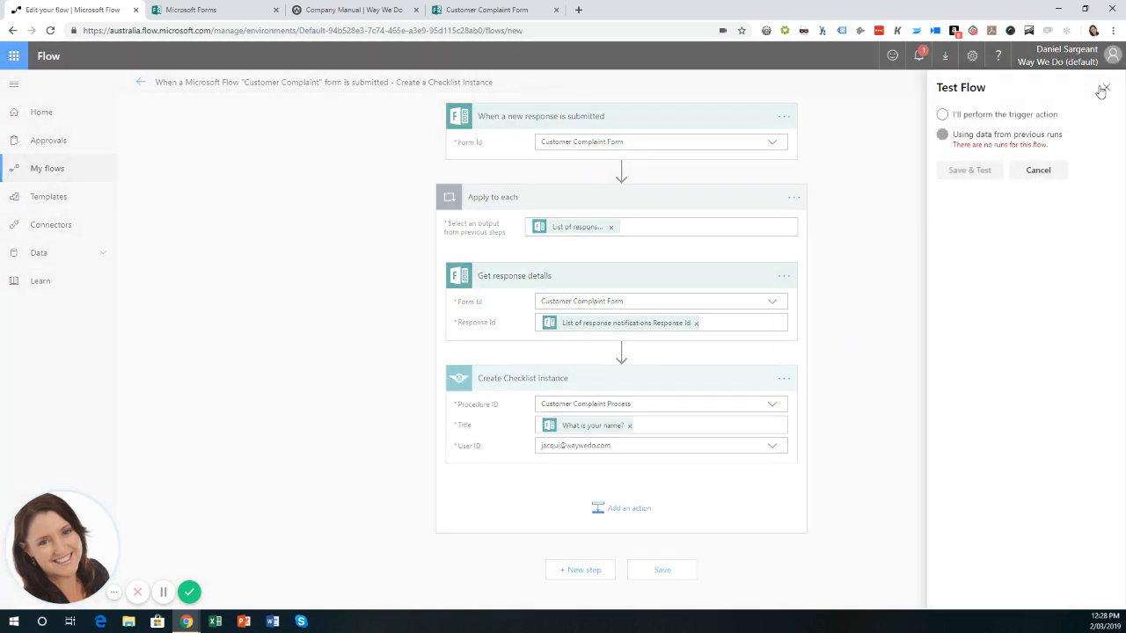
{"action": "left_click", "coordinate": [979, 118]}
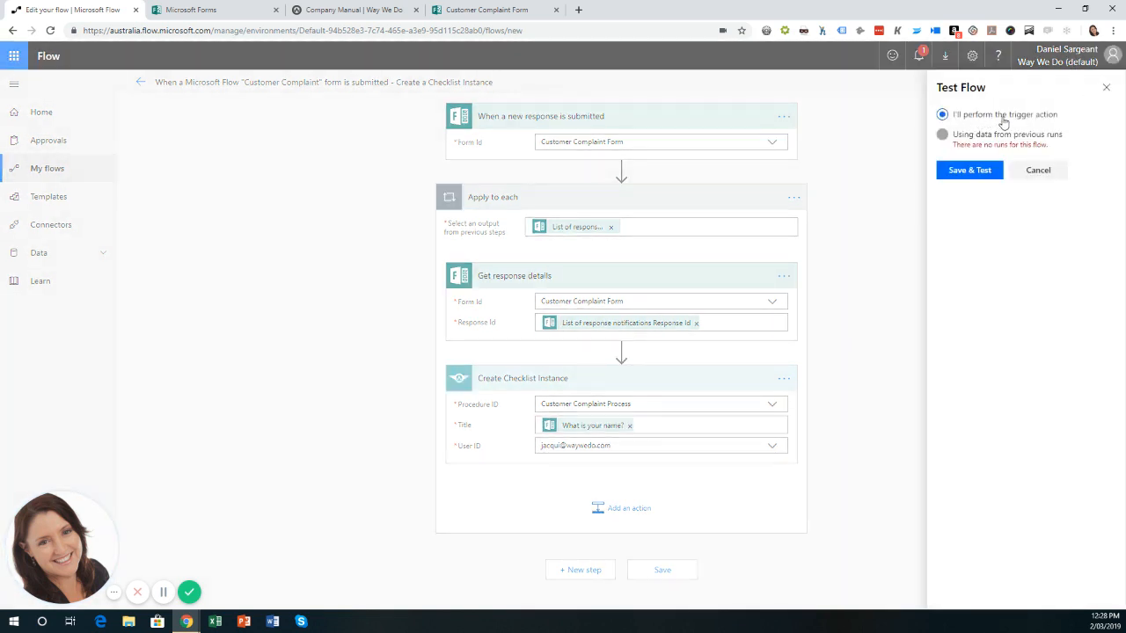
{"action": "left_click", "coordinate": [968, 171]}
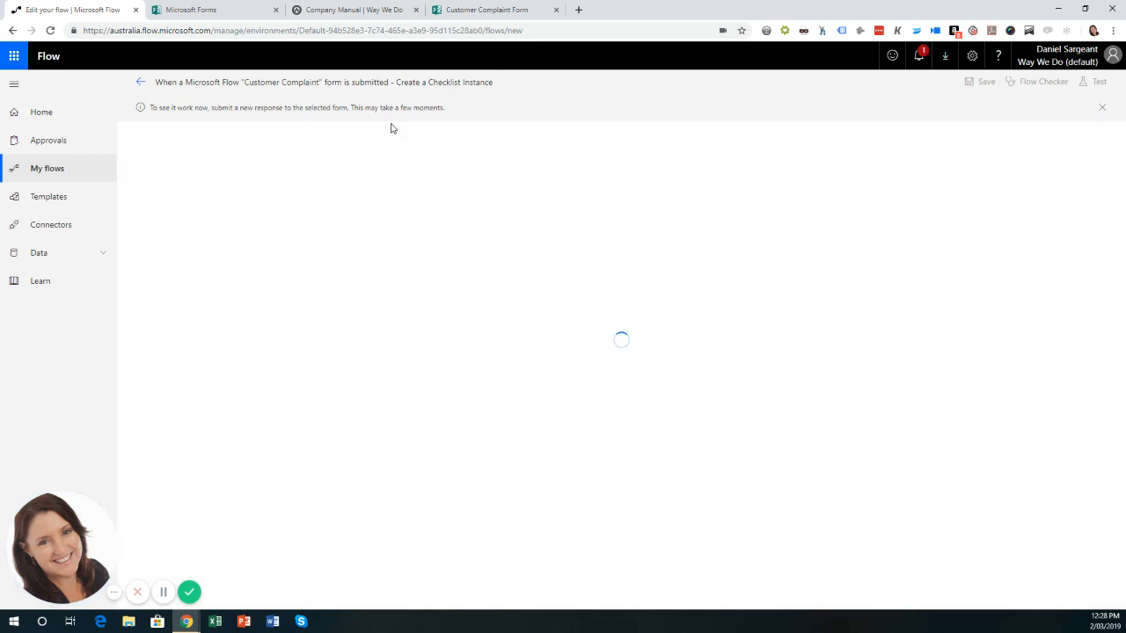
{"action": "left_click", "coordinate": [466, 11]}
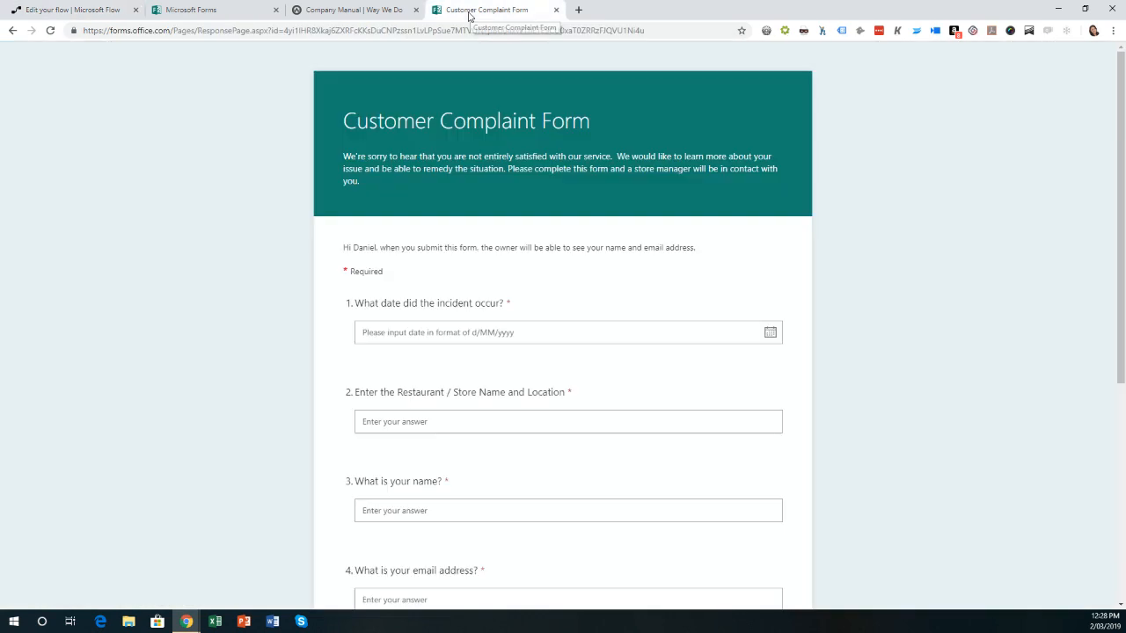
Set the incident date to 2/03/2019 and the store to Greenslopes, then enter the customer's name.
{"action": "left_click", "coordinate": [496, 334]}
{"action": "left_click", "coordinate": [565, 396]}
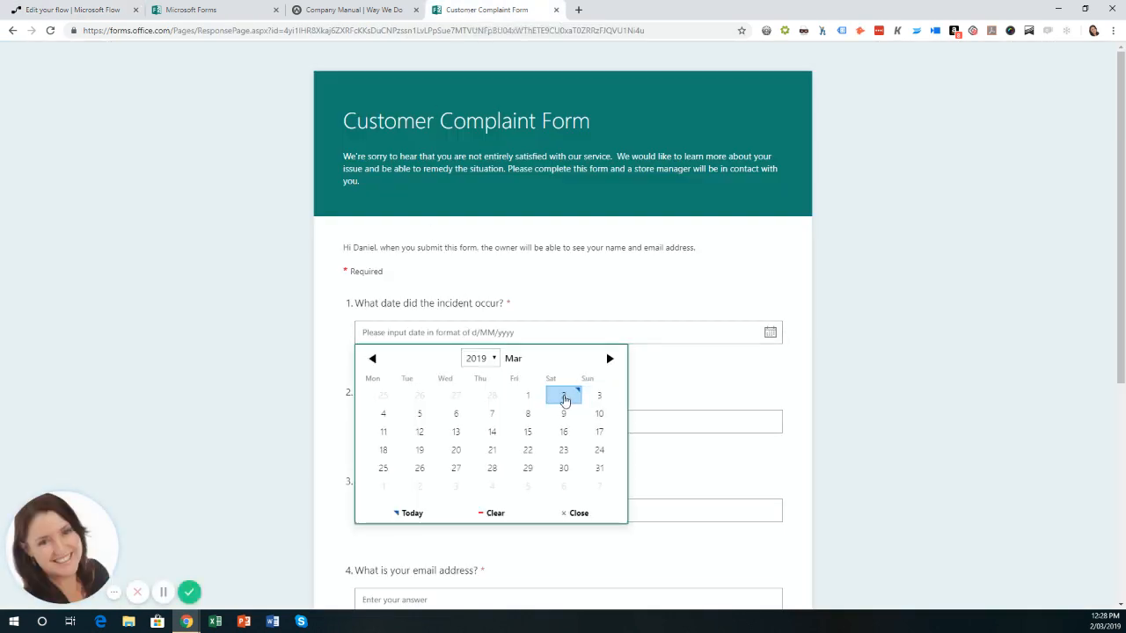
{"action": "left_click", "coordinate": [453, 422]}
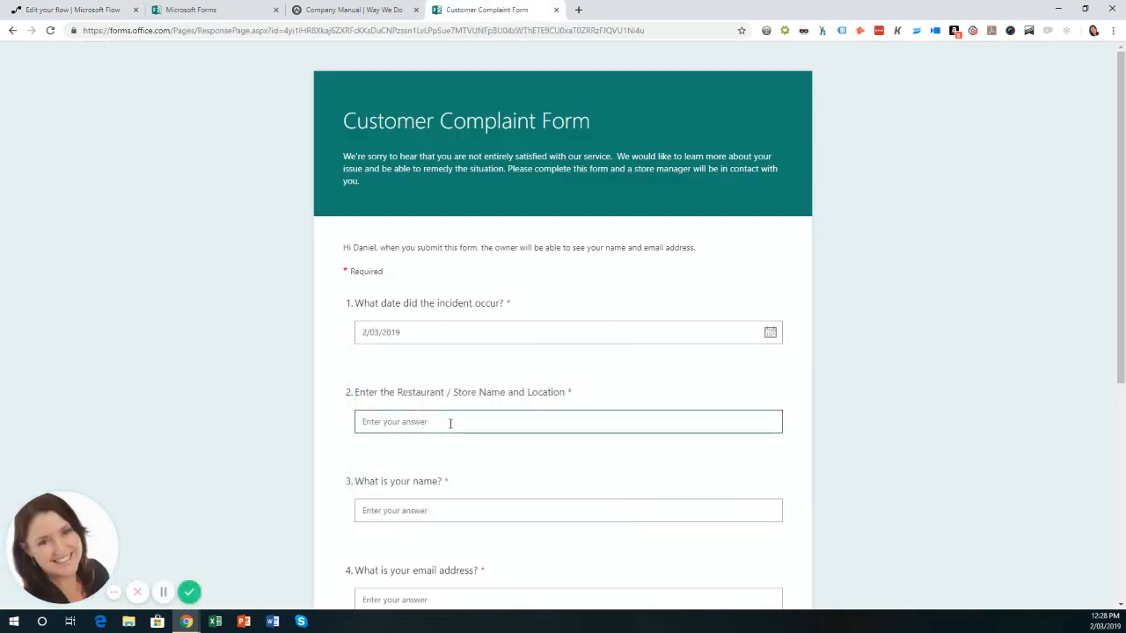
{"action": "type", "text": "Gre"}
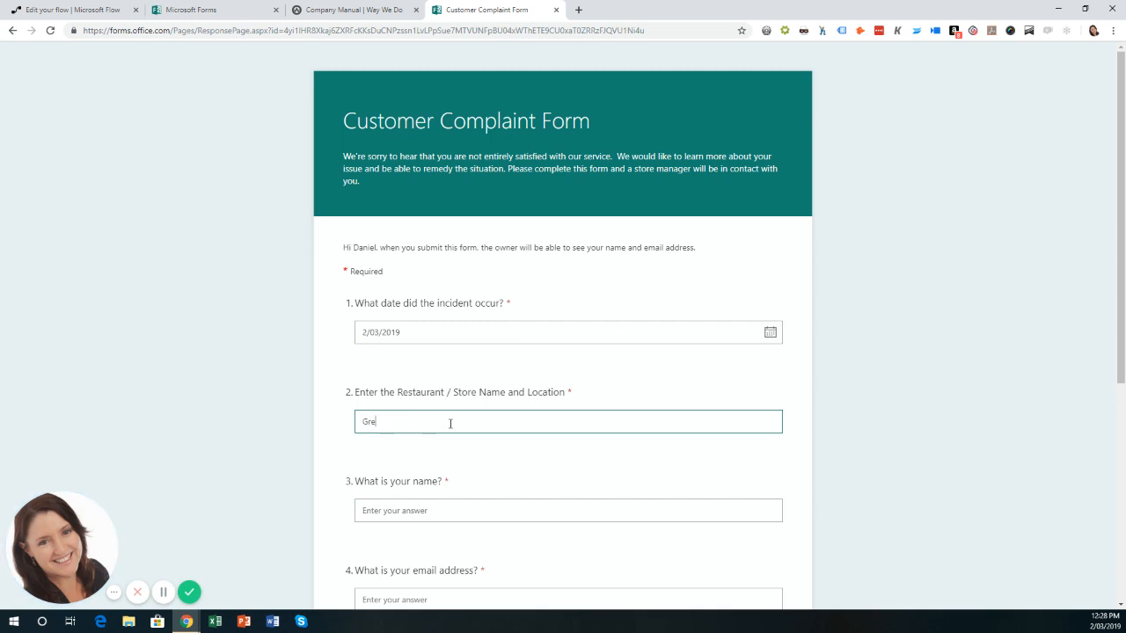
{"action": "type", "text": "enslopes"}
{"action": "left_click", "coordinate": [420, 511]}
{"action": "scroll", "coordinate": [417, 510], "scroll_direction": "down", "scroll_amount": 3}
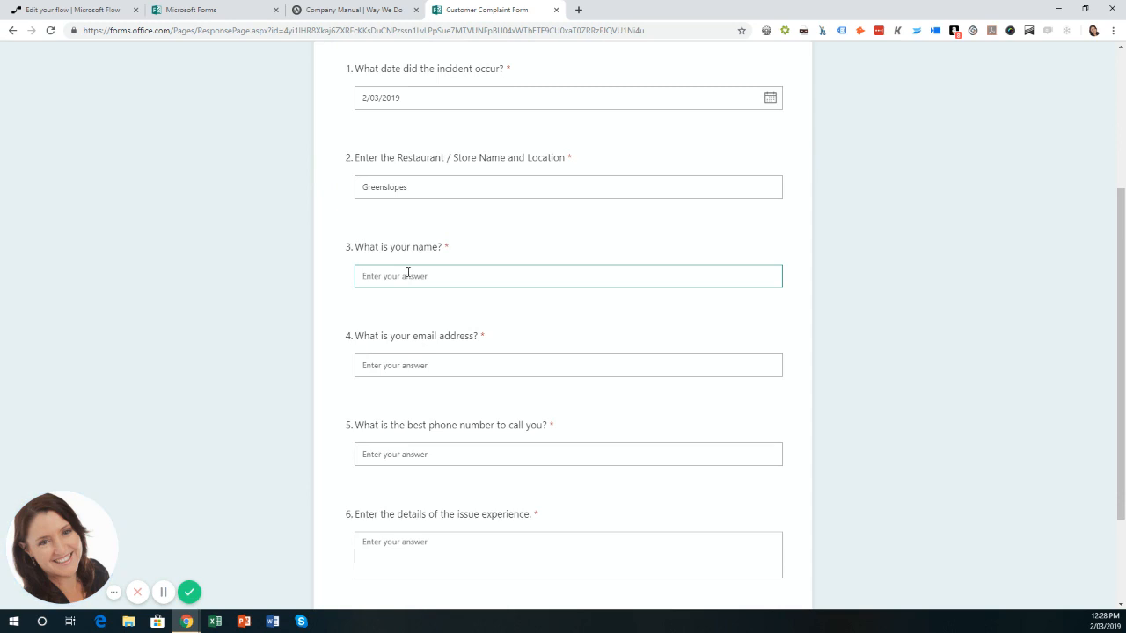
Enter the customer's e-mail and phone number, add the issue 'bad coffee today', and submit.
{"action": "left_click", "coordinate": [407, 364]}
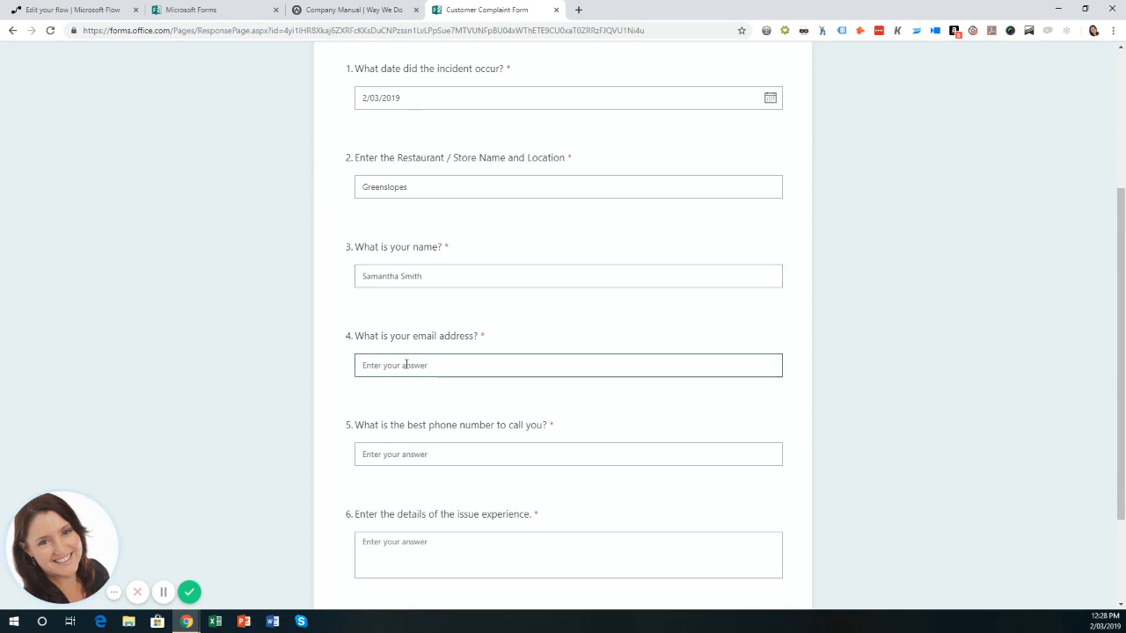
{"action": "left_click", "coordinate": [431, 453]}
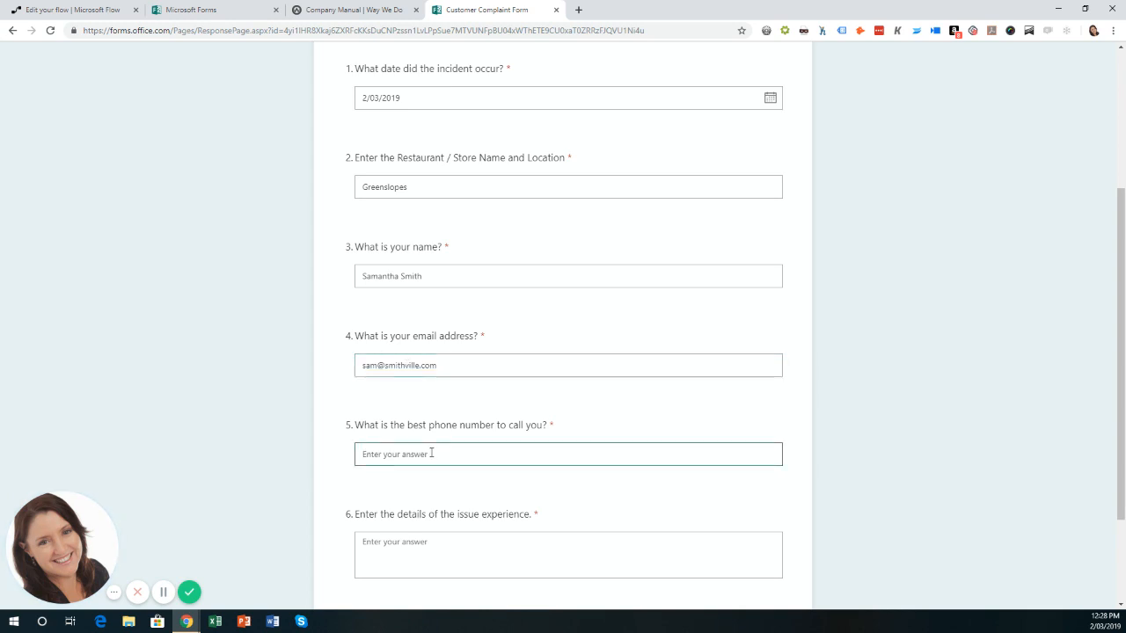
{"action": "scroll", "coordinate": [431, 453], "scroll_direction": "down", "scroll_amount": 2}
{"action": "left_click", "coordinate": [489, 421]}
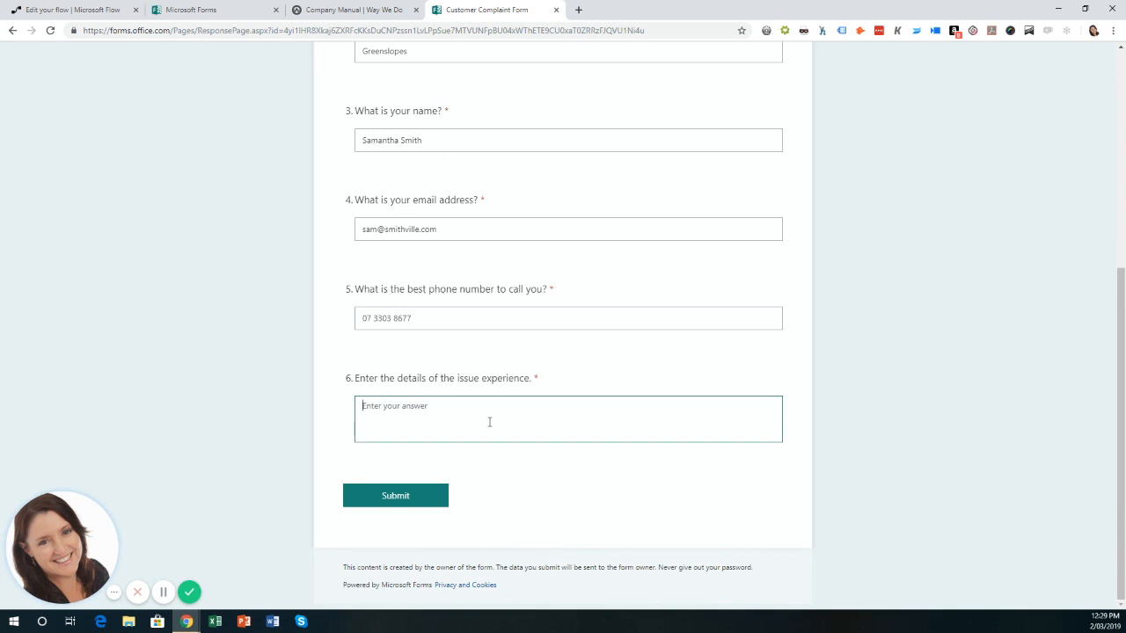
{"action": "type", "text": "bad coffee today"}
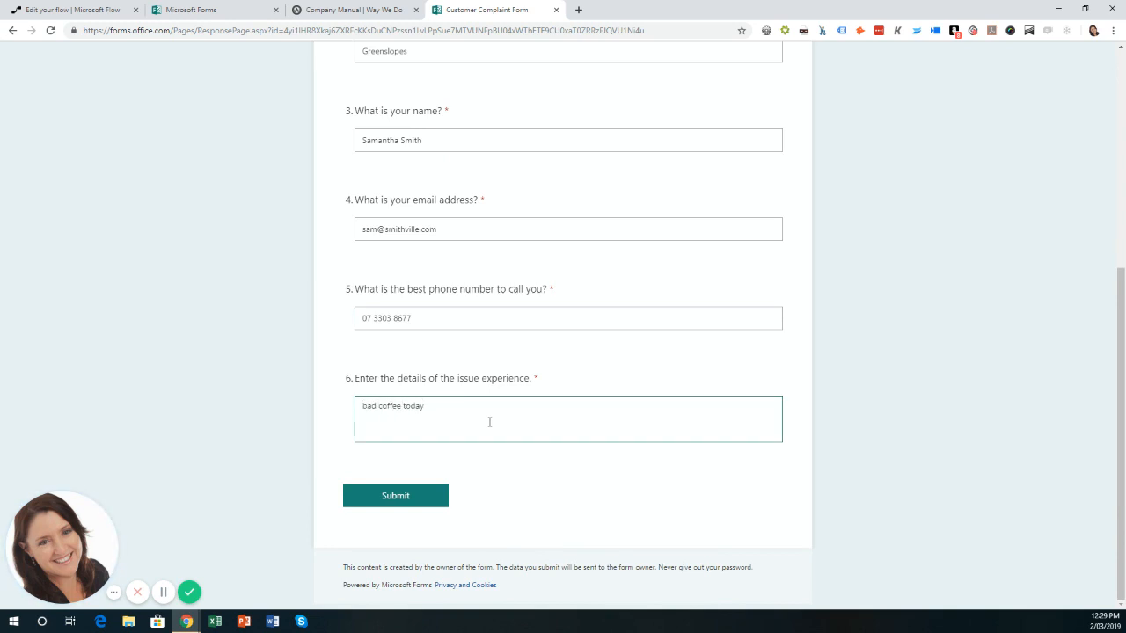
{"action": "left_click", "coordinate": [421, 503]}
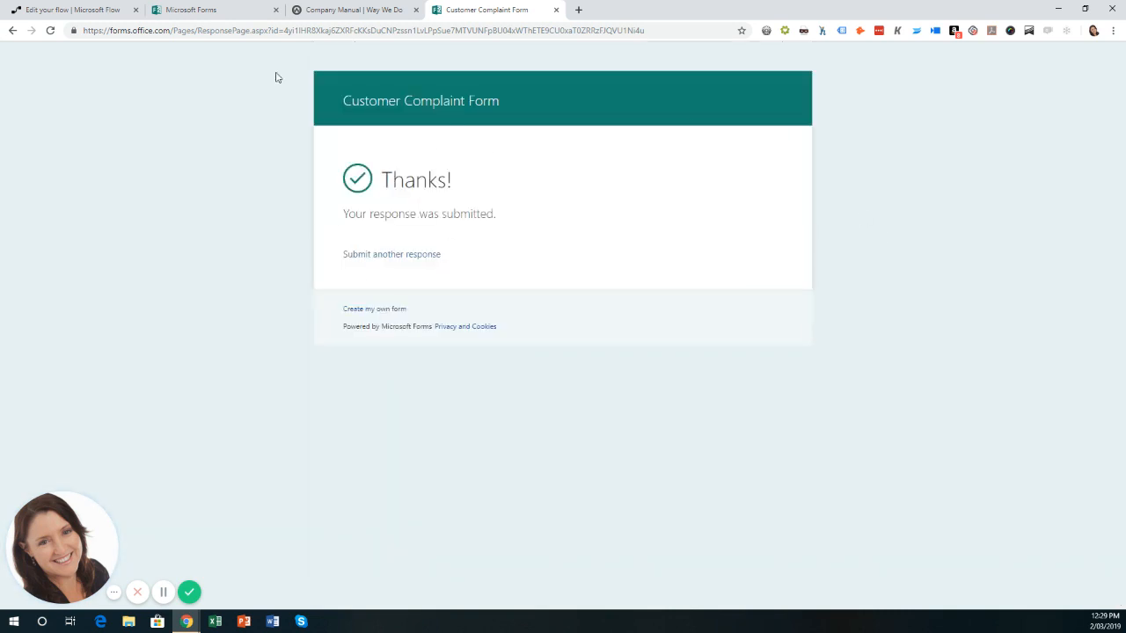
Confirm every step of the flow's test run succeeded, then return to the Way We Do manual.
{"action": "left_click", "coordinate": [54, 11]}
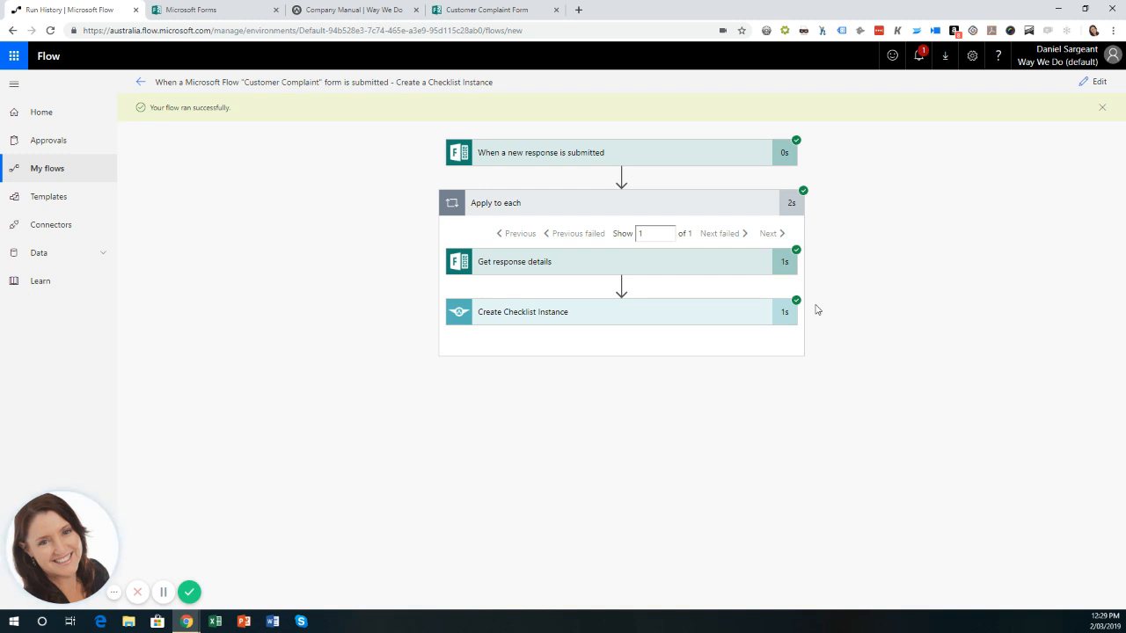
{"action": "left_click", "coordinate": [360, 11]}
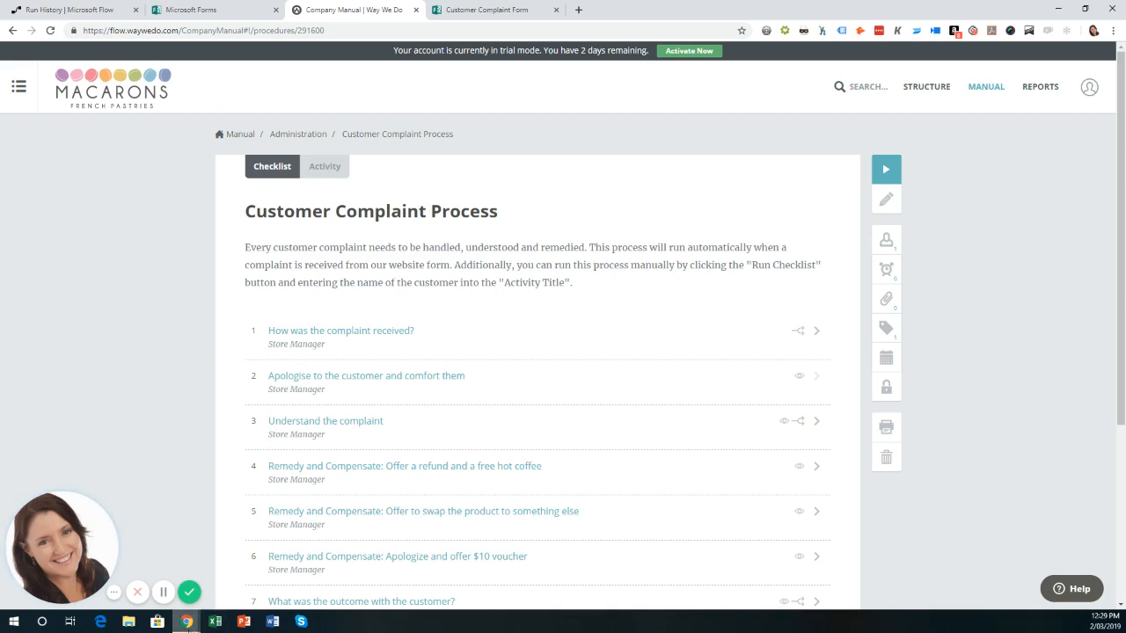
Bring the Way We Do window forward and open the dashboard to find the new complaint checklist.
{"action": "left_click", "coordinate": [186, 621]}
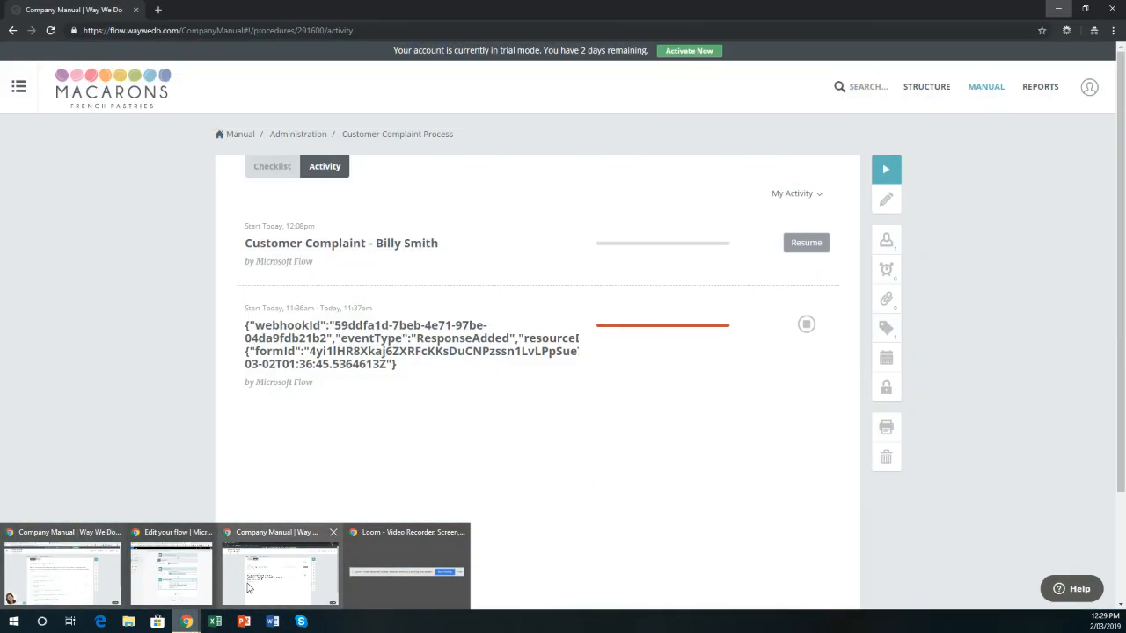
{"action": "left_click", "coordinate": [248, 588]}
{"action": "left_click", "coordinate": [287, 171]}
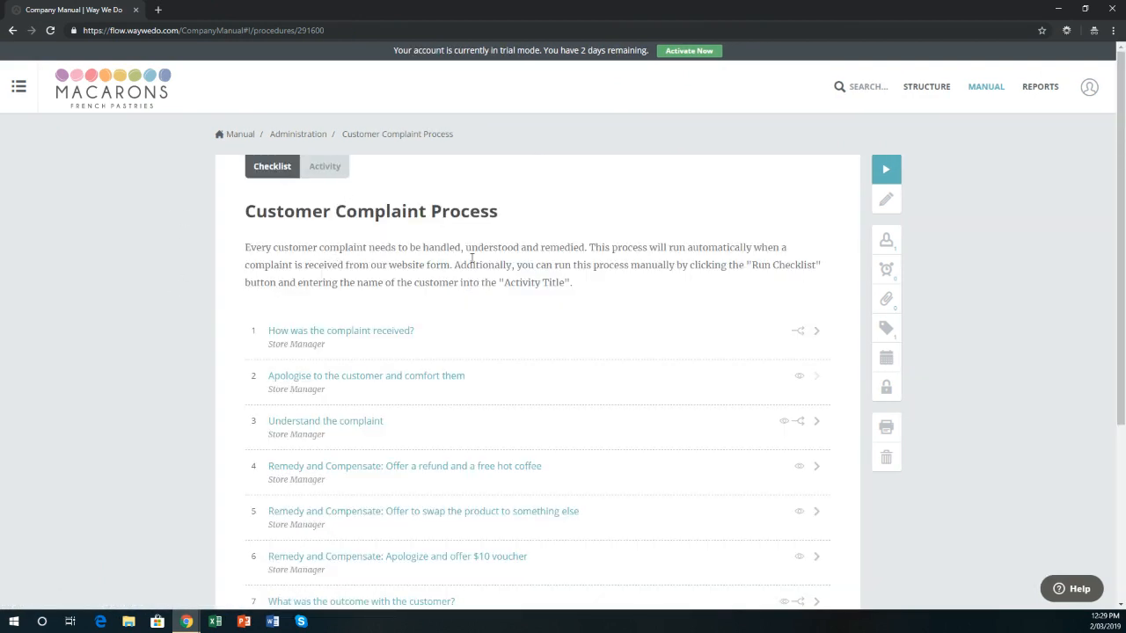
{"action": "left_click", "coordinate": [126, 97]}
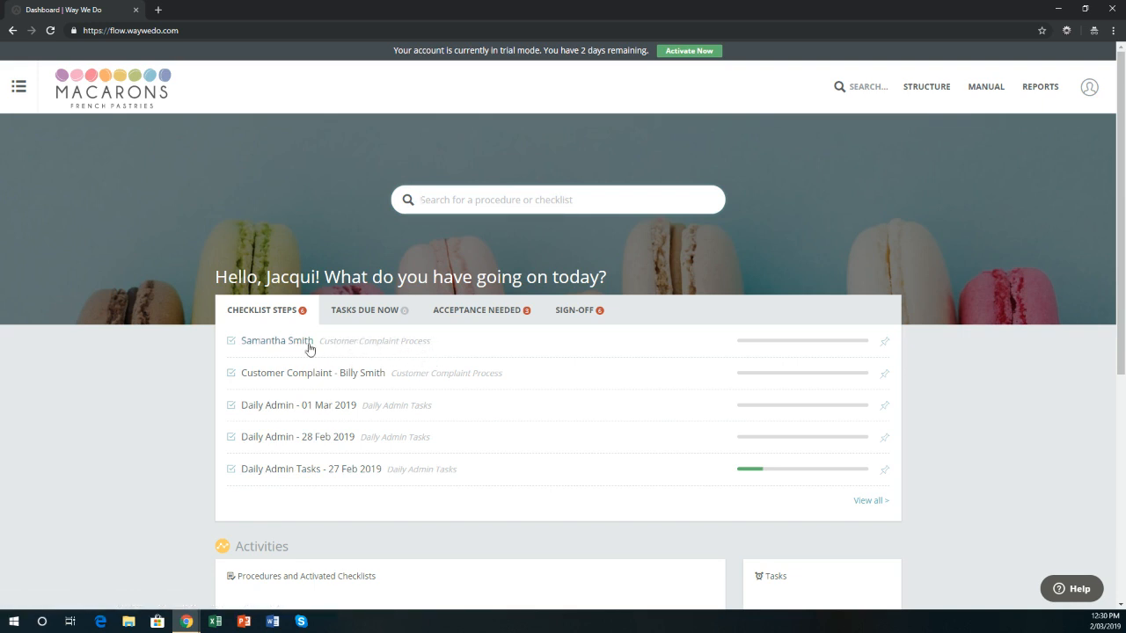
In the new complaint checklist, record From Website as the source and tick the apology step.
{"action": "left_click", "coordinate": [280, 343]}
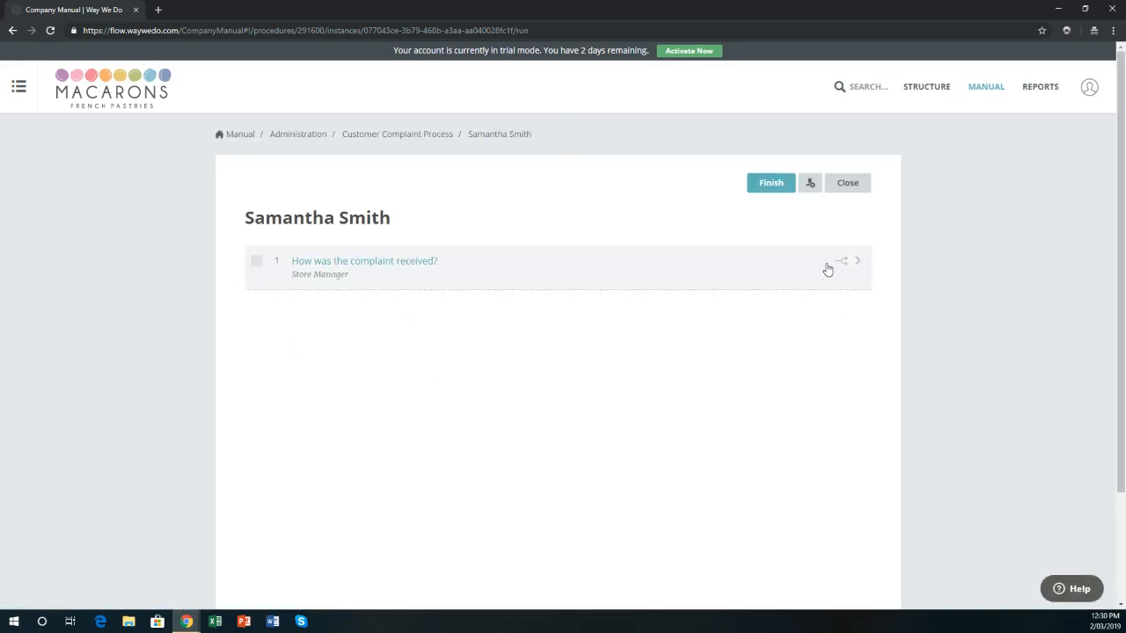
{"action": "left_click", "coordinate": [856, 261]}
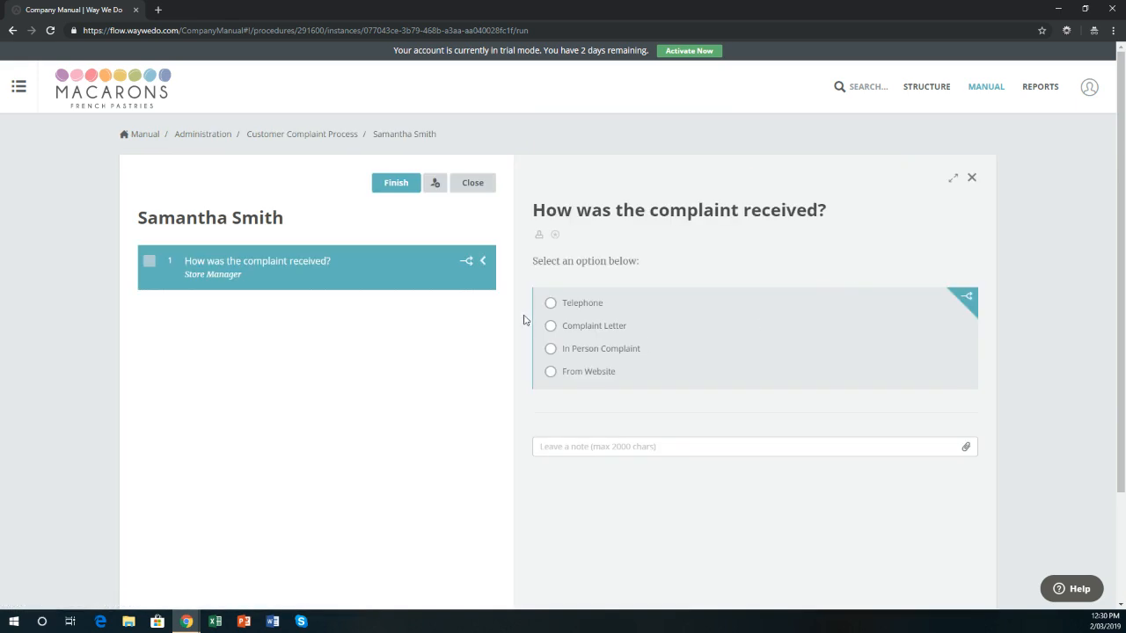
{"action": "left_click", "coordinate": [552, 370]}
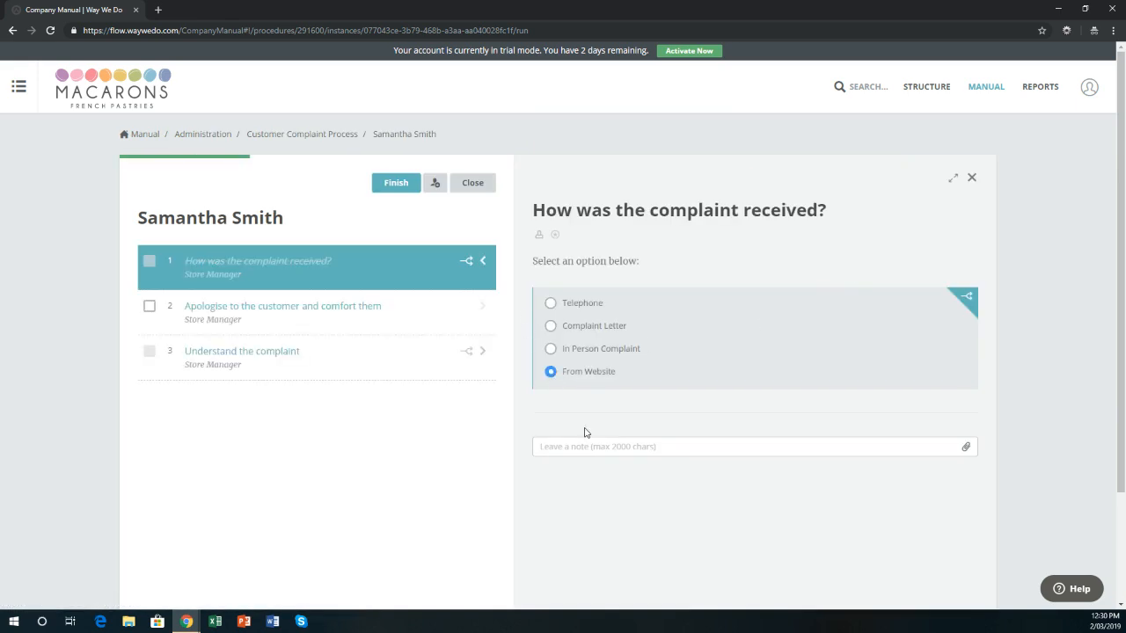
{"action": "left_click", "coordinate": [479, 314]}
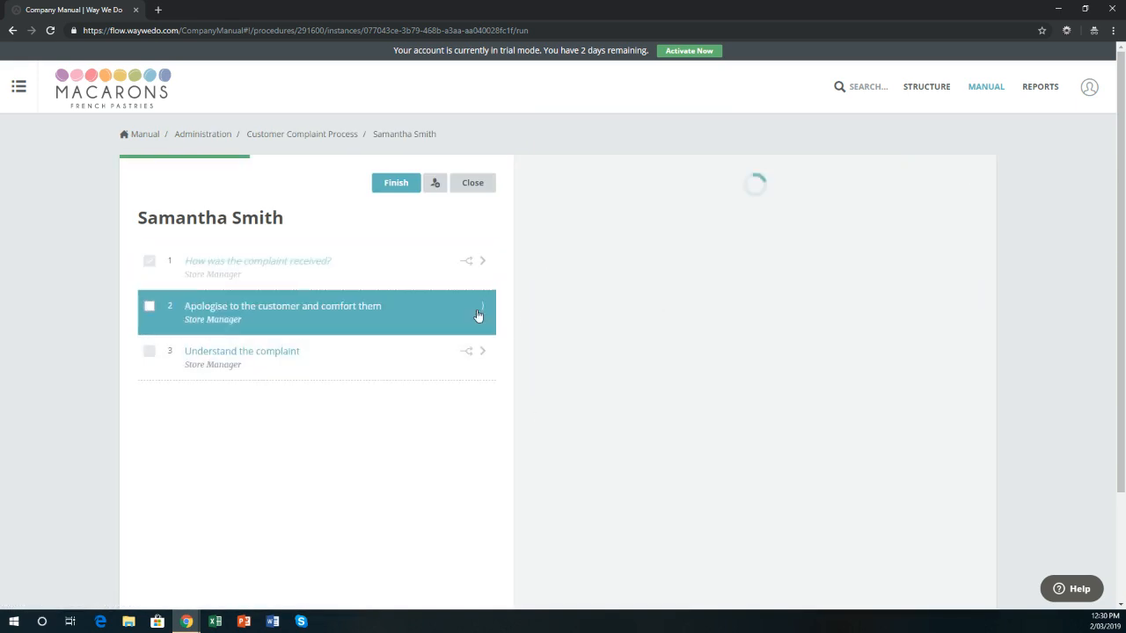
{"action": "left_click", "coordinate": [149, 307]}
Tick Cold Cofee and Poor quality as reasons, then complete the refund and product swap steps.
{"action": "left_click", "coordinate": [476, 358]}
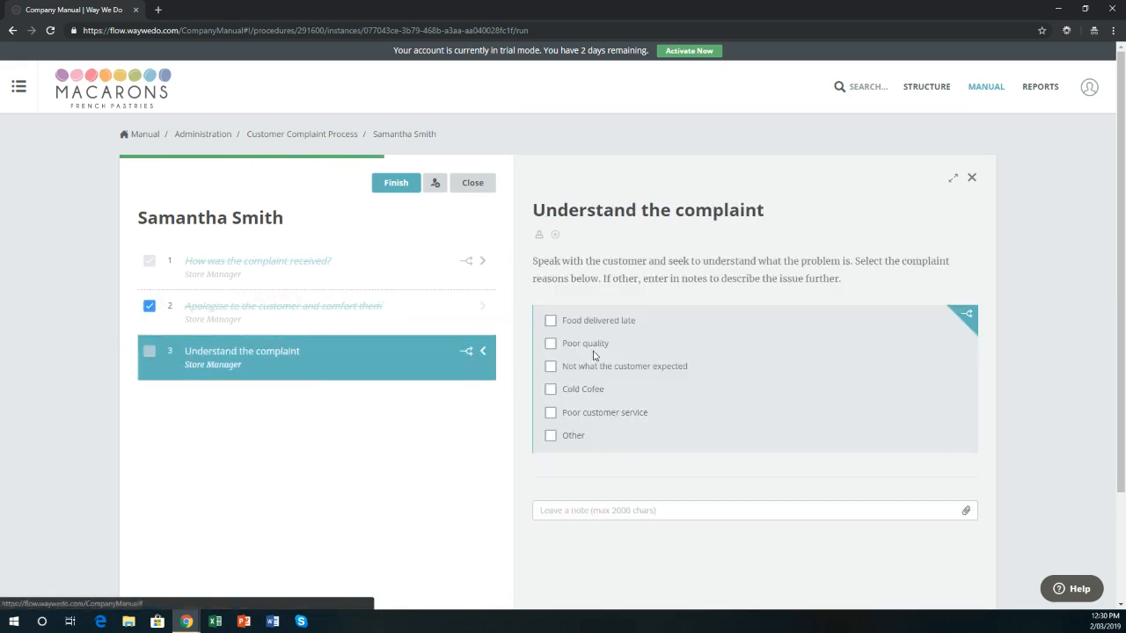
{"action": "left_click", "coordinate": [551, 390]}
{"action": "left_click", "coordinate": [550, 343]}
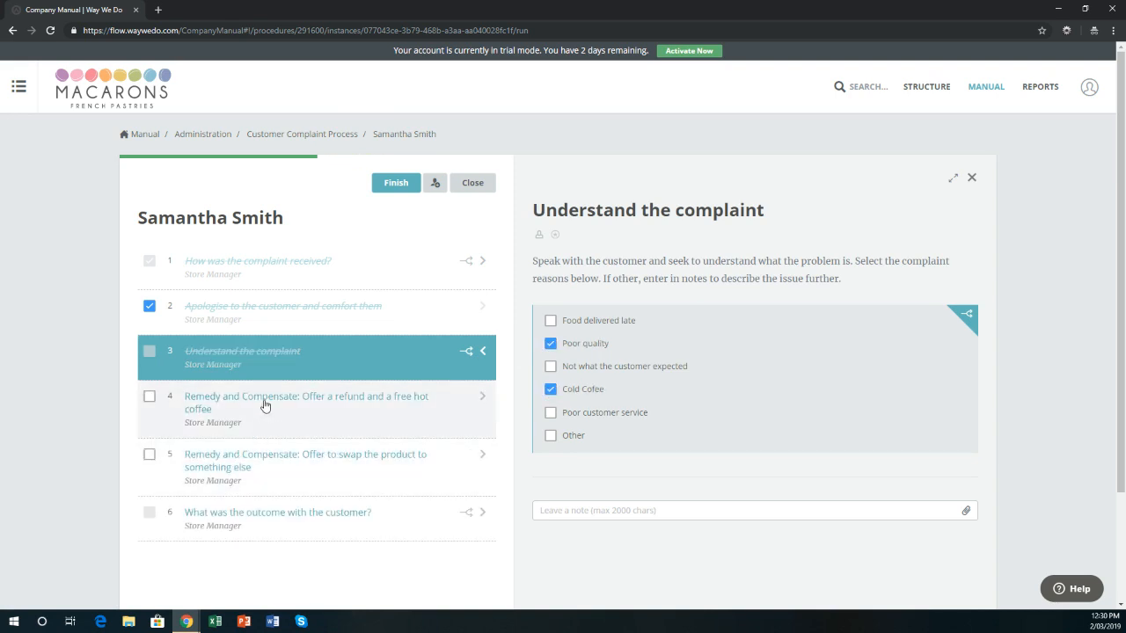
{"action": "left_click", "coordinate": [483, 398]}
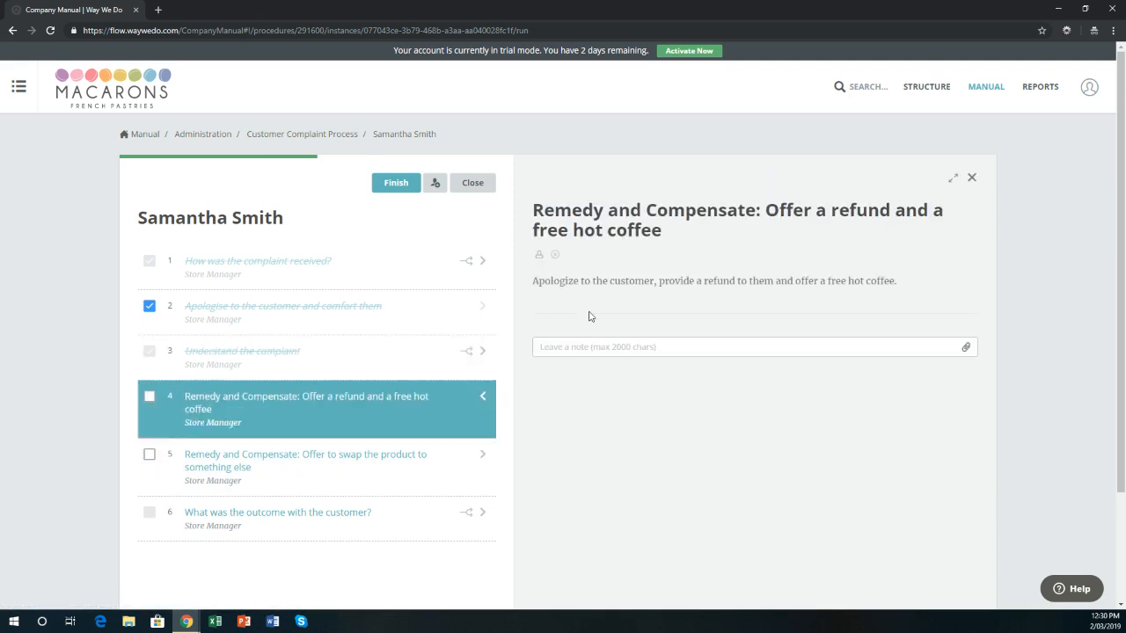
{"action": "left_click", "coordinate": [148, 400]}
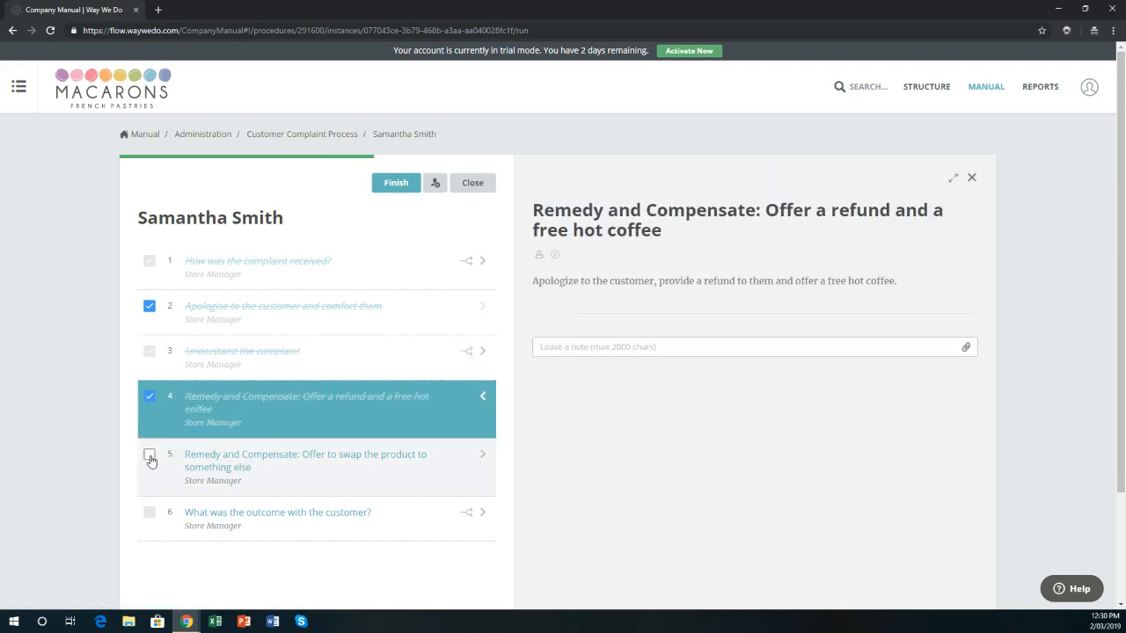
{"action": "left_click", "coordinate": [149, 457]}
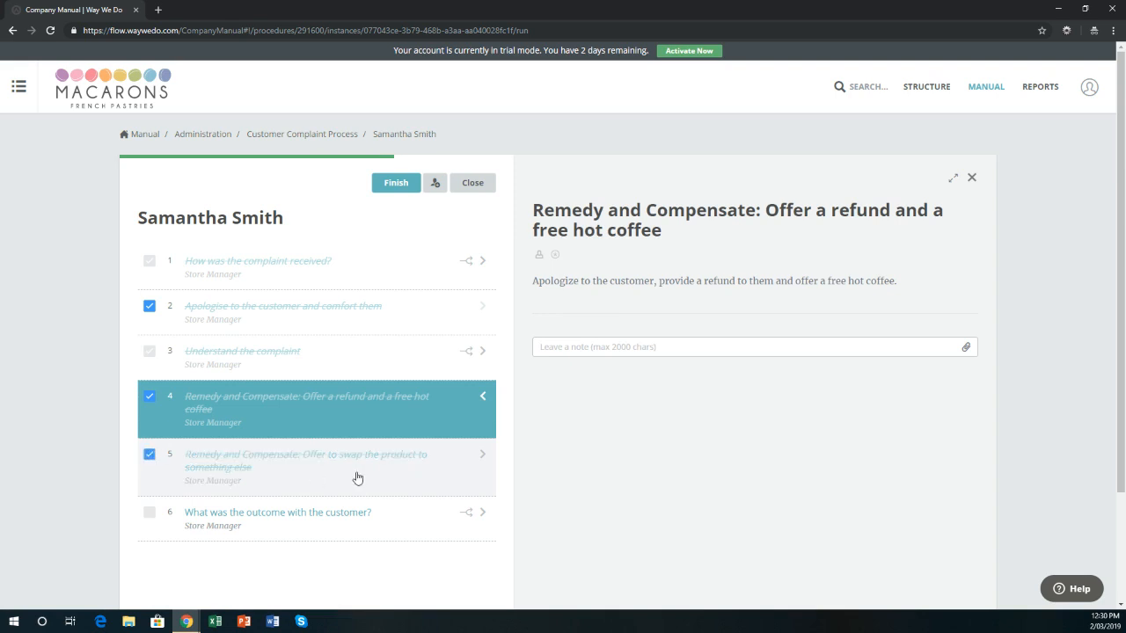
{"action": "scroll", "coordinate": [370, 457], "scroll_direction": "down", "scroll_amount": 2}
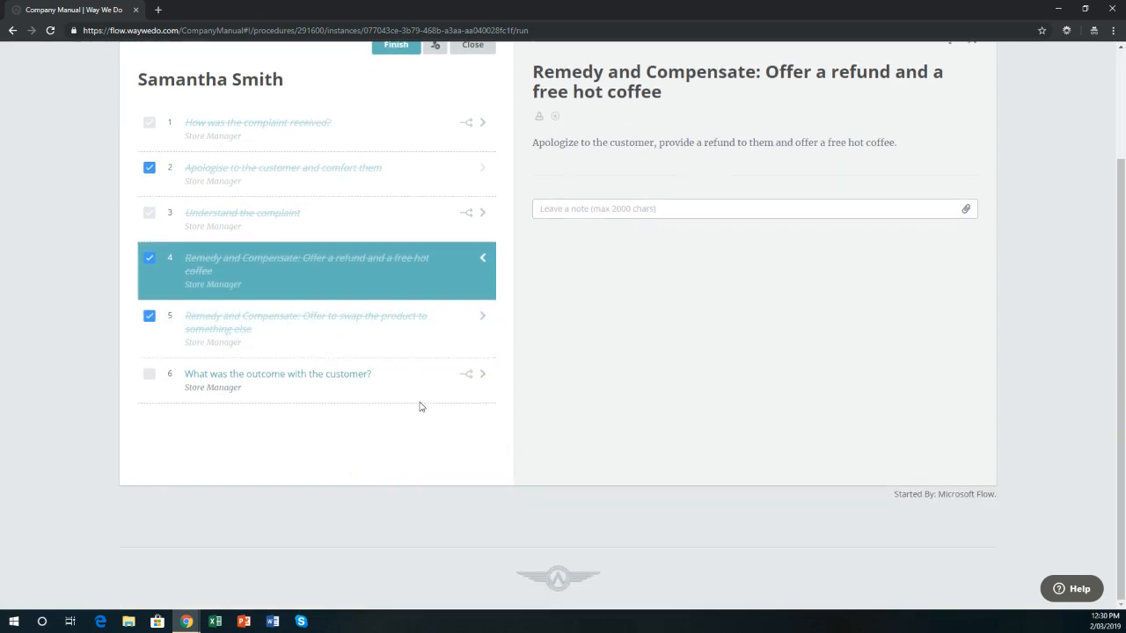
{"action": "left_click", "coordinate": [482, 374]}
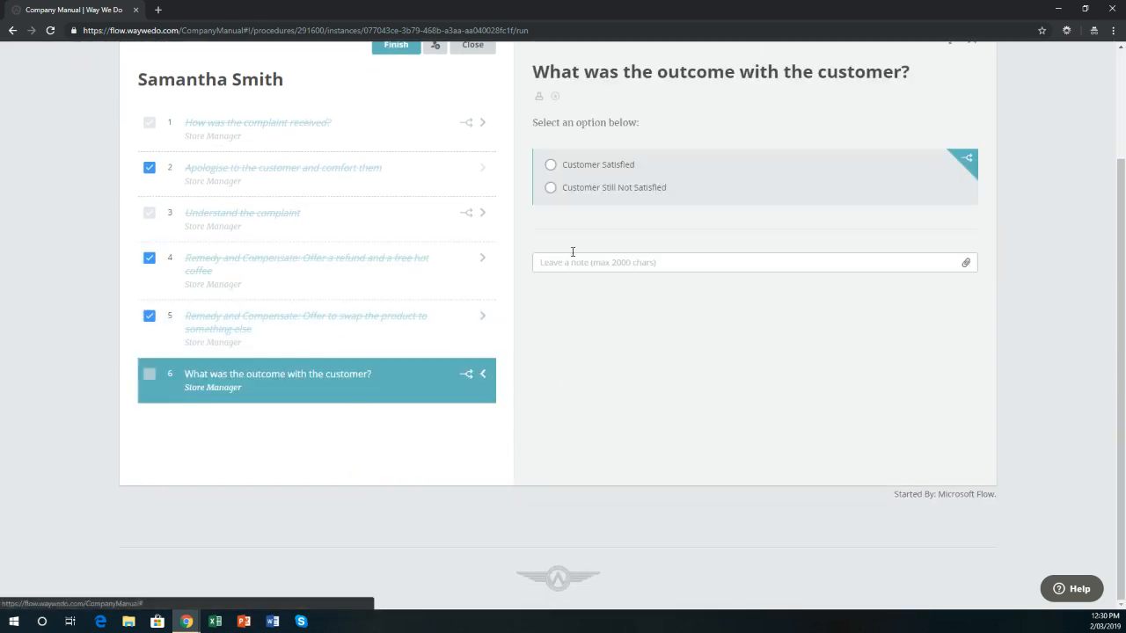
Mark Customer Satisfied, trace the case as Other with note 'Barista new to role', and choose Provide Staff Training.
{"action": "left_click", "coordinate": [567, 167]}
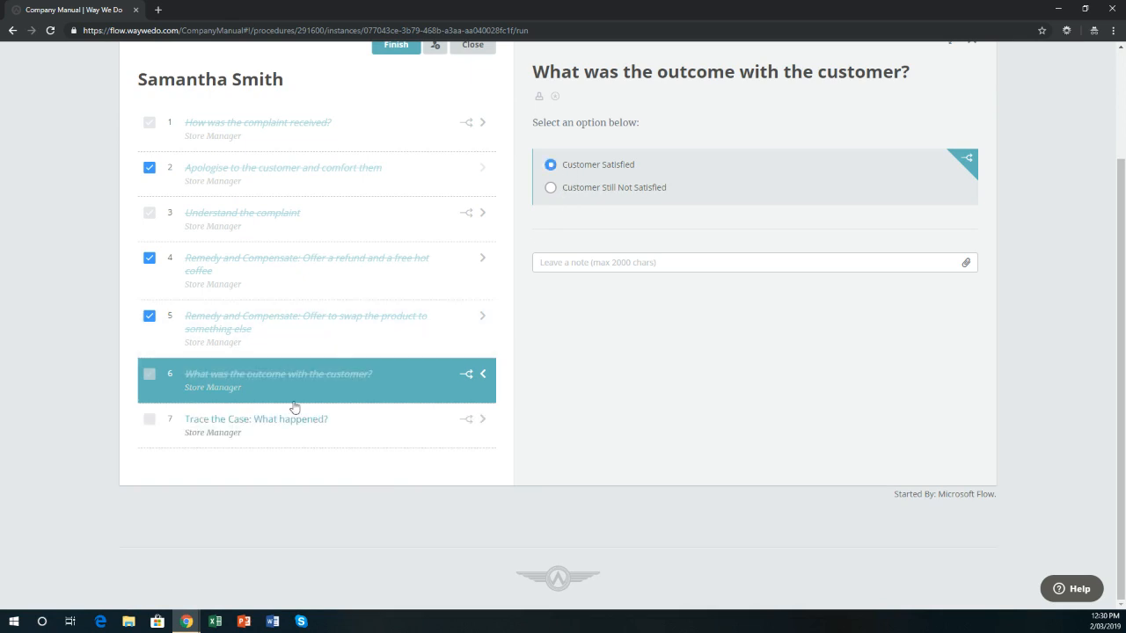
{"action": "left_click", "coordinate": [476, 425]}
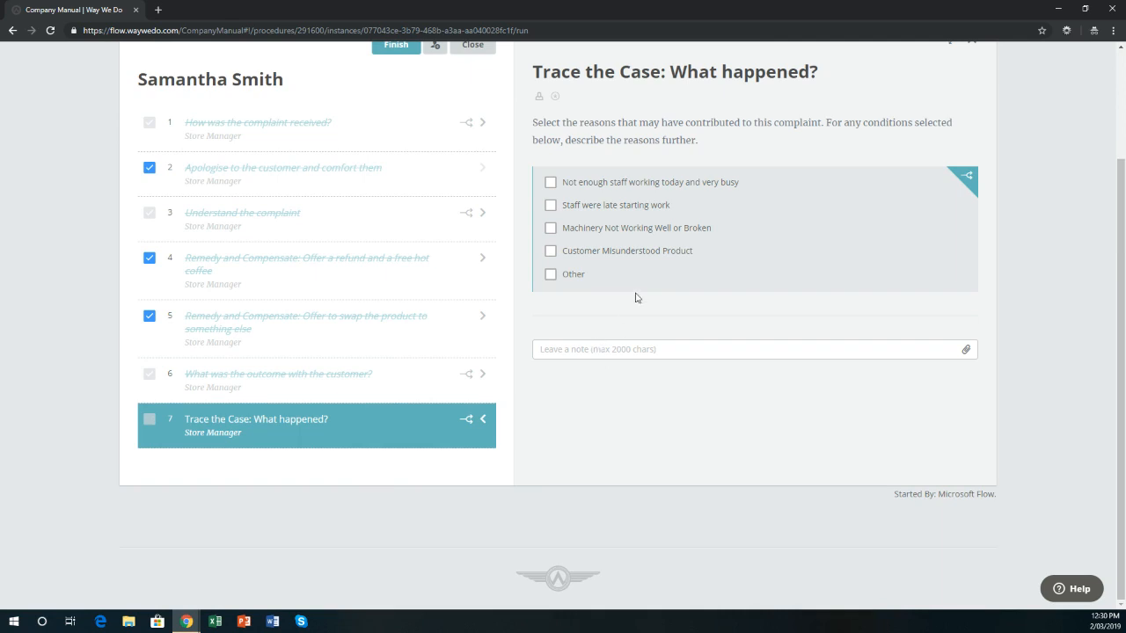
{"action": "left_click", "coordinate": [550, 276]}
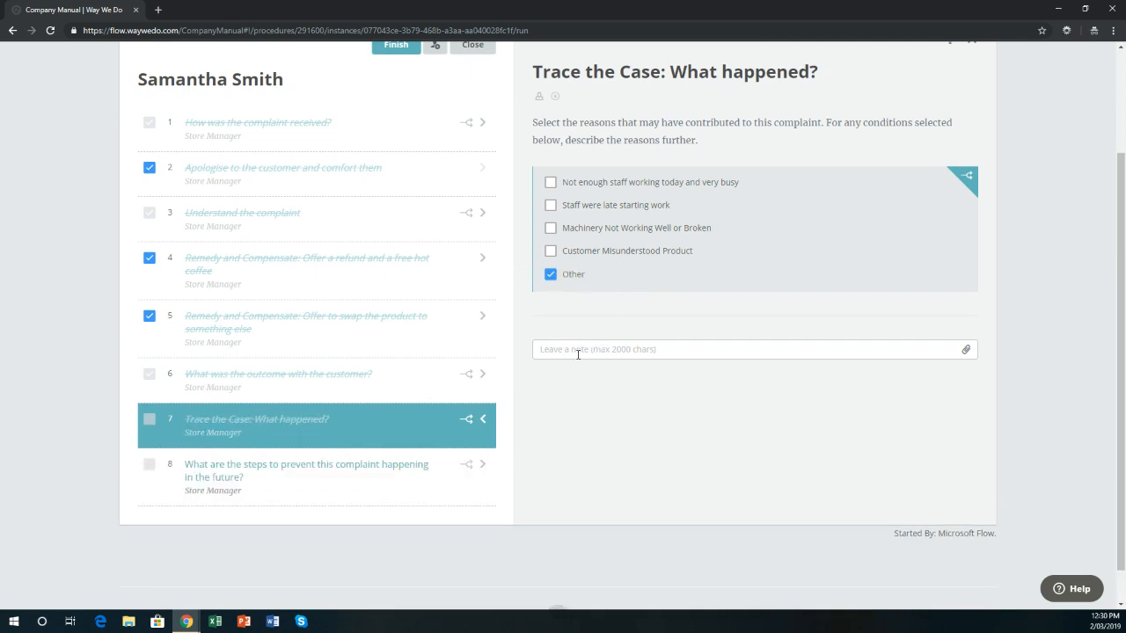
{"action": "left_click", "coordinate": [580, 350]}
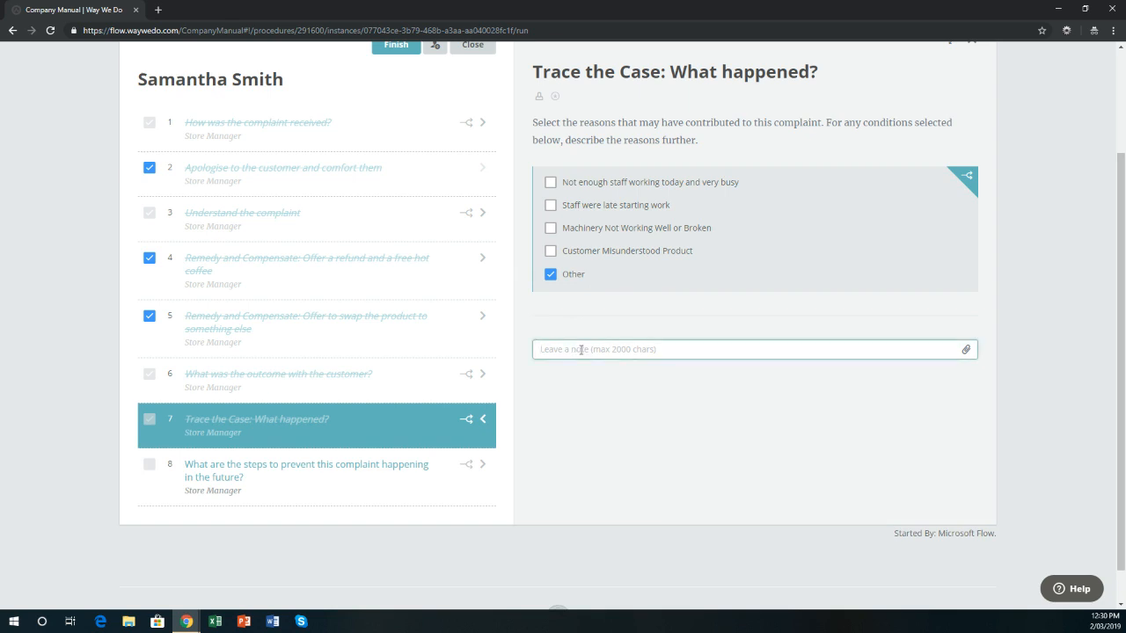
{"action": "type", "text": "Barista new to role"}
{"action": "key", "text": "Return"}
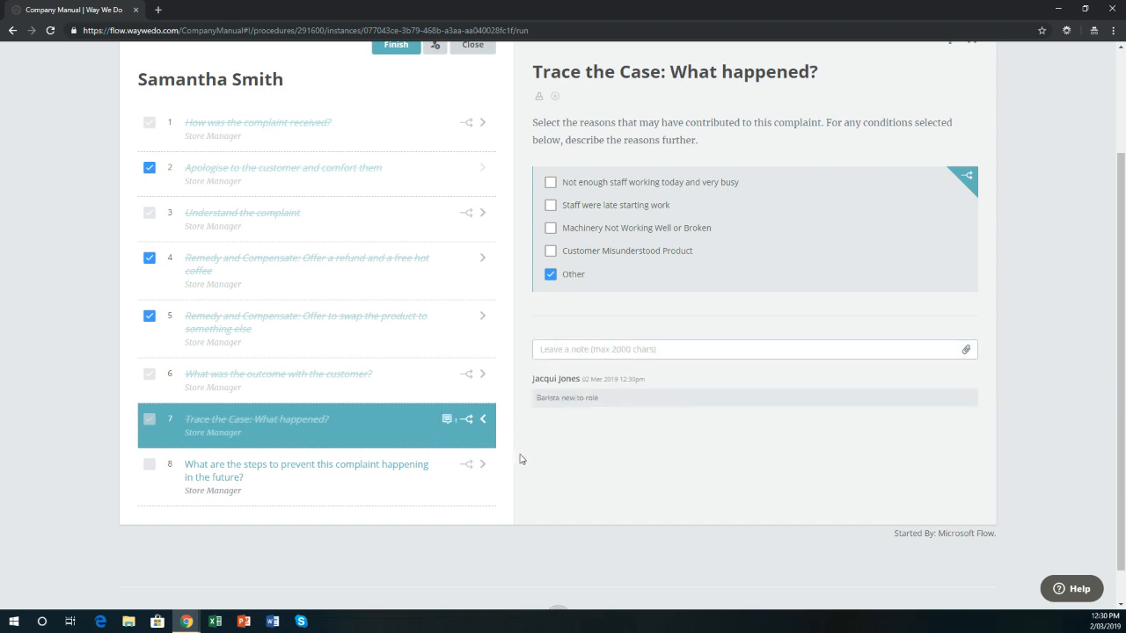
{"action": "left_click", "coordinate": [483, 470]}
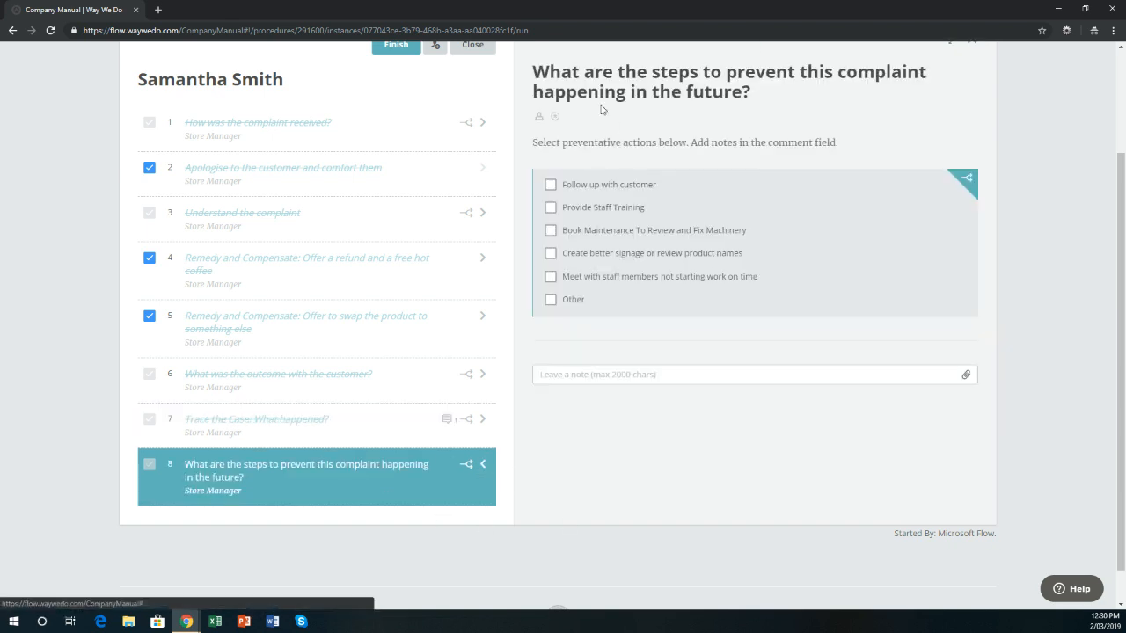
{"action": "left_click", "coordinate": [551, 209]}
{"action": "scroll", "coordinate": [624, 284], "scroll_direction": "up", "scroll_amount": 2}
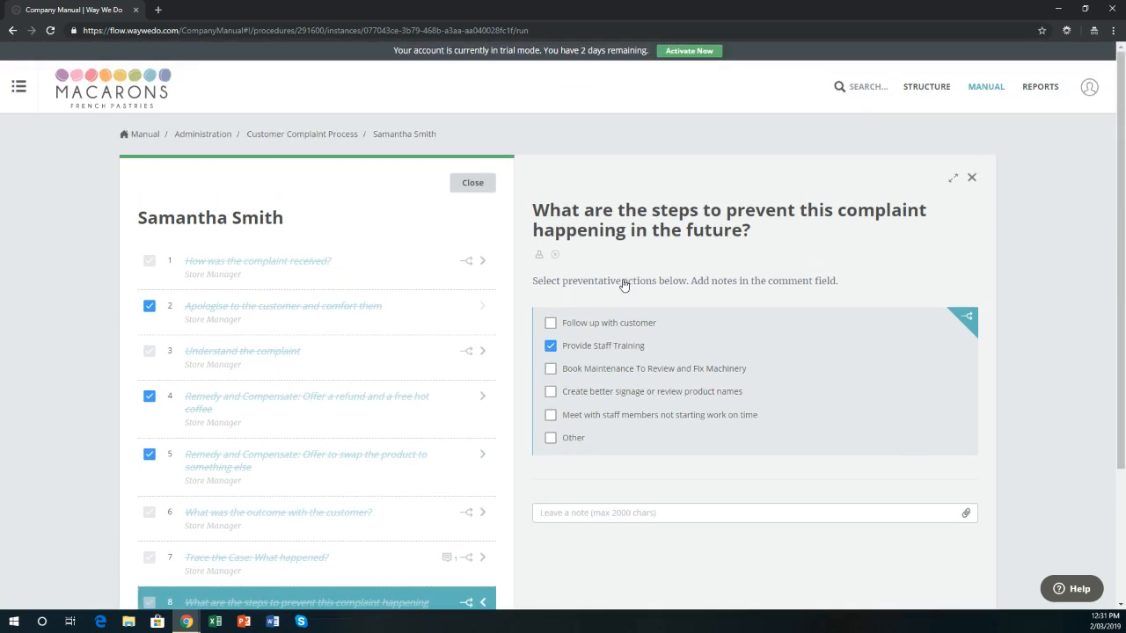
Close the finished checklist run and bring the other Company Manual window forward.
{"action": "left_click", "coordinate": [473, 186]}
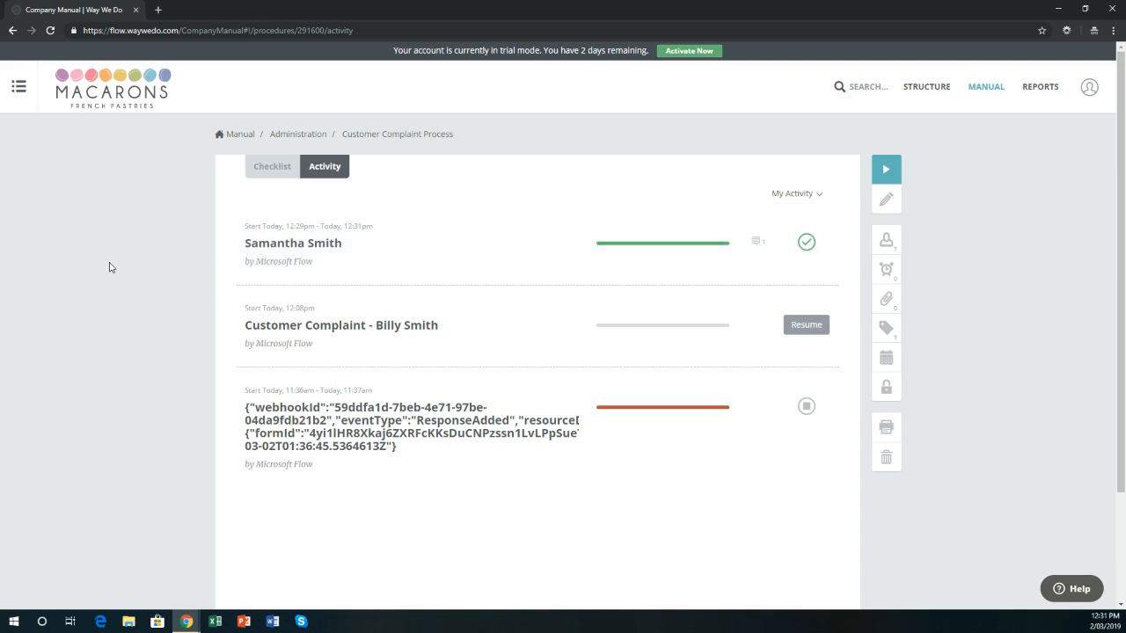
{"action": "left_click", "coordinate": [186, 619]}
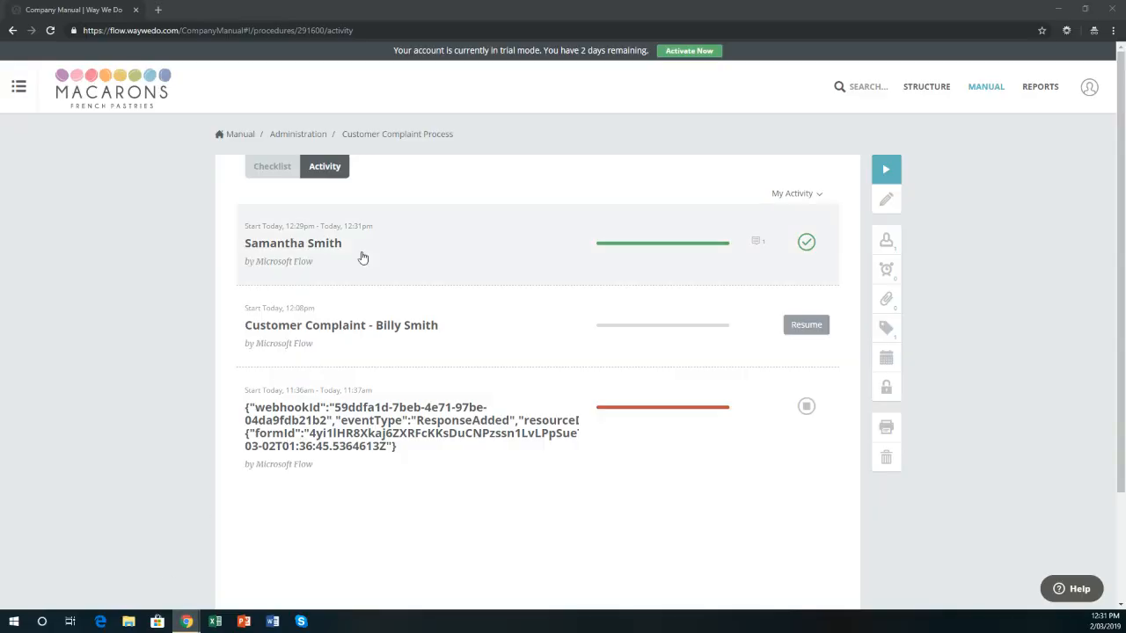
{"action": "mouse_move", "coordinate": [185, 621]}
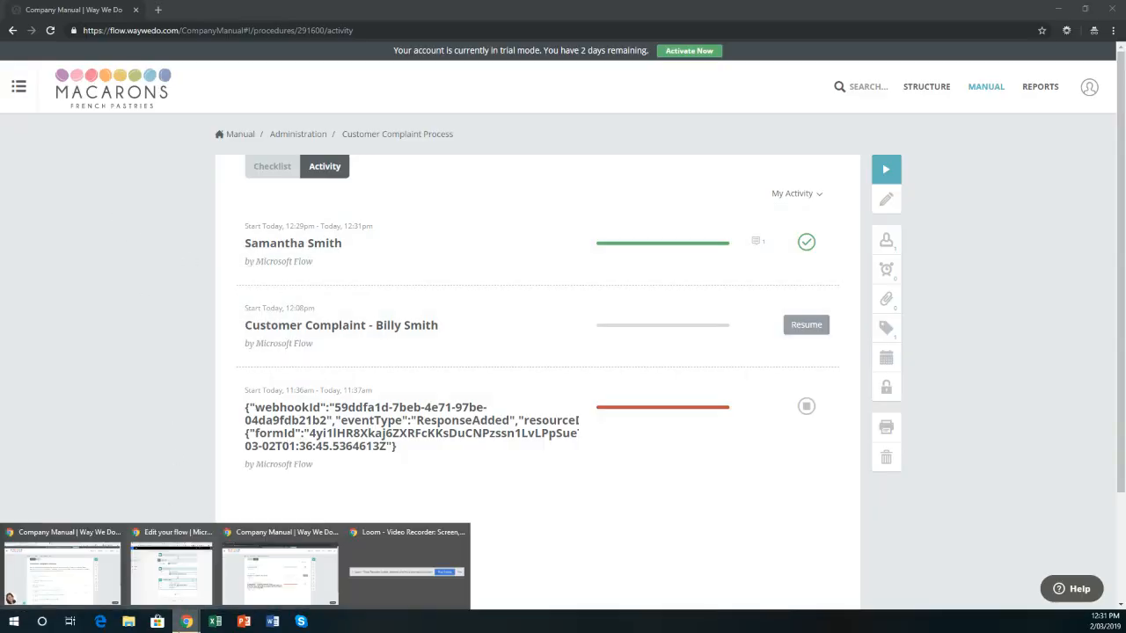
{"action": "left_click", "coordinate": [88, 576]}
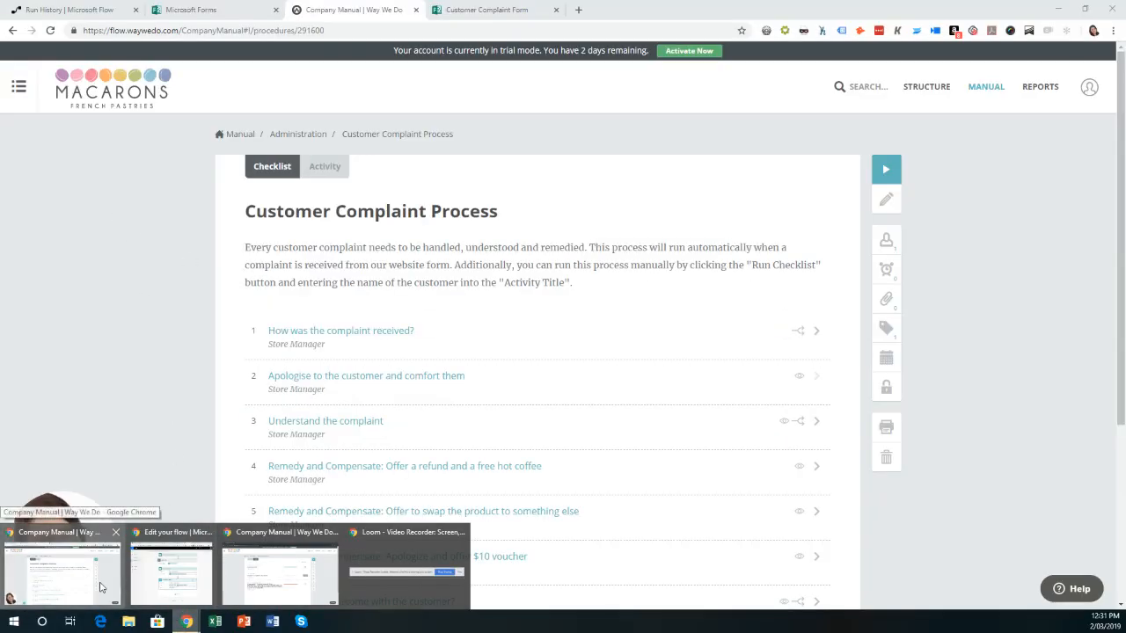
{"action": "left_click", "coordinate": [118, 10]}
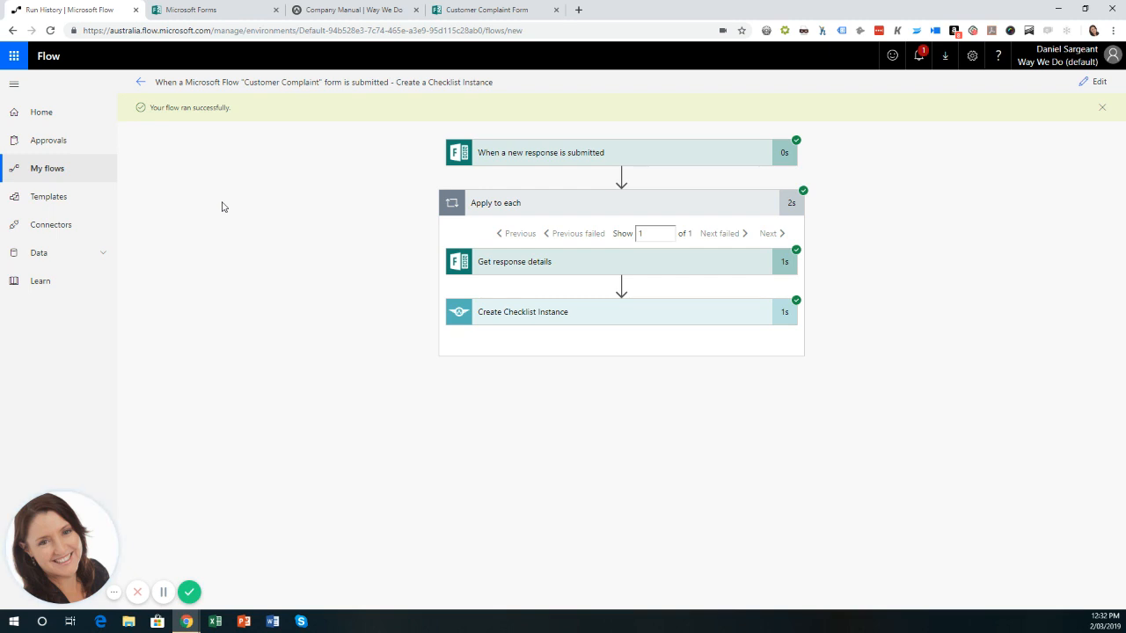
{"action": "left_click", "coordinate": [357, 12]}
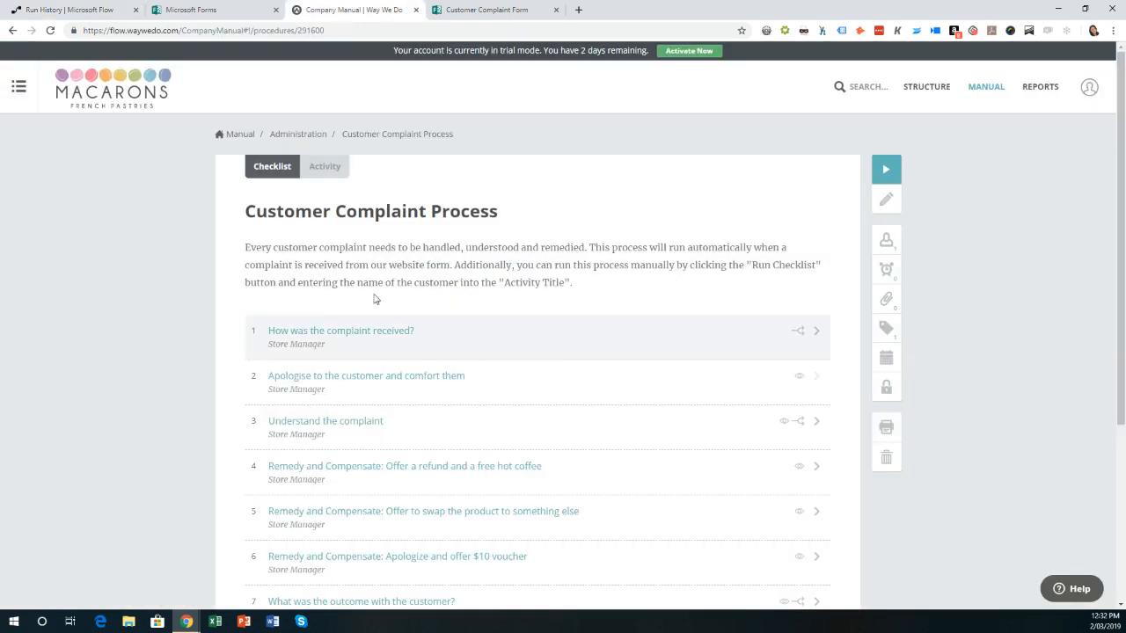
{"action": "scroll", "coordinate": [495, 440], "scroll_direction": "down", "scroll_amount": 3}
{"action": "scroll", "coordinate": [495, 384], "scroll_direction": "up", "scroll_amount": 3}
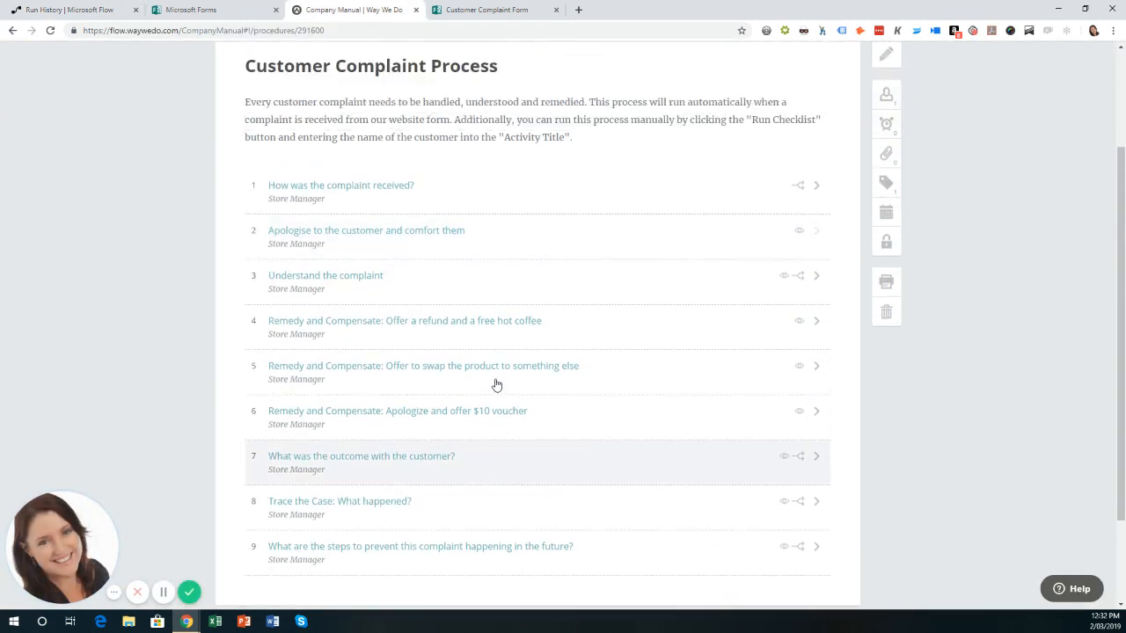